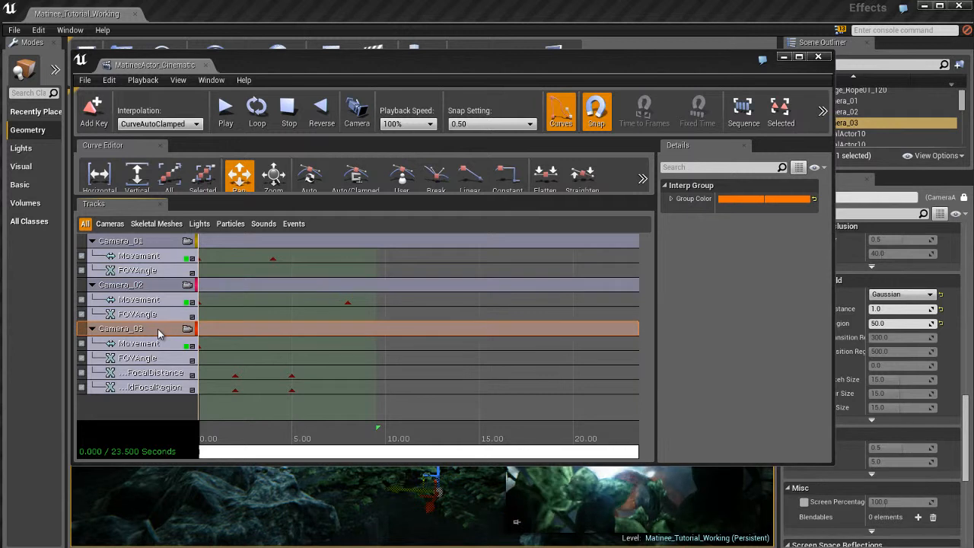
# Scrub the Matinee timeline to about 6.3 seconds to preview the Camera_03 focus changes, and return to 0.
pyautogui.moveTo(370, 438); pyautogui.dragTo(318, 438)
pyautogui.moveTo(334, 395); pyautogui.dragTo(309, 393)
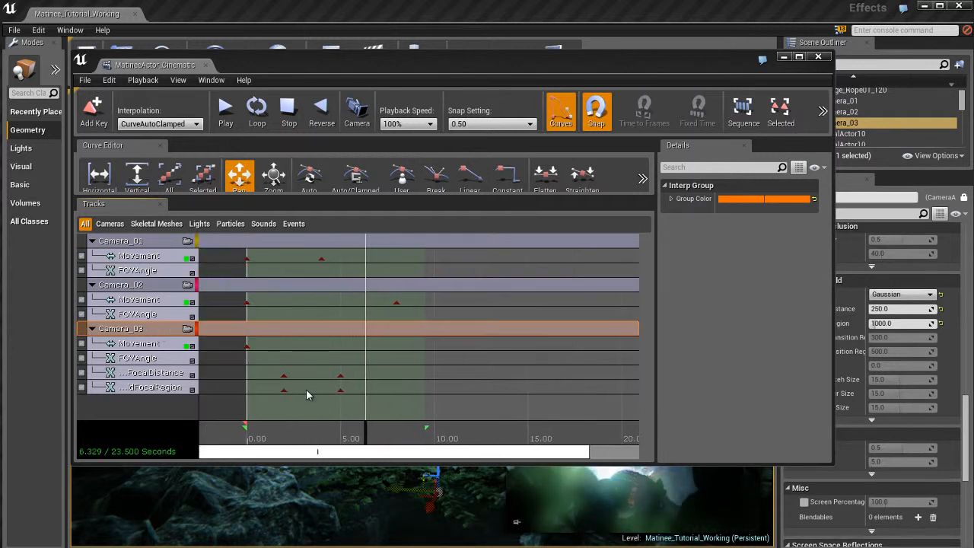
pyautogui.moveTo(362, 440); pyautogui.dragTo(236, 439)
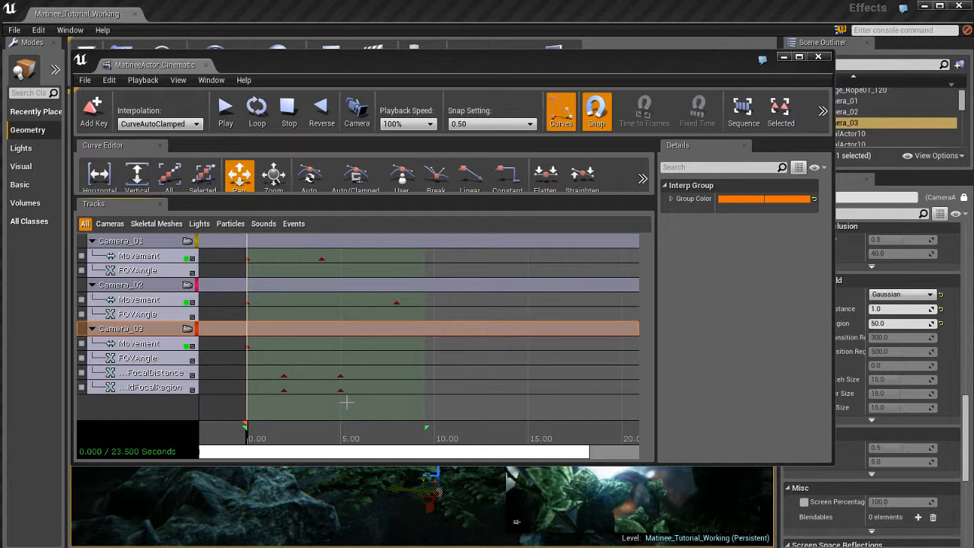
# Compare the preview shots of the Camera_01, Camera_02 and Camera_03 groups, finishing with no group selected.
pyautogui.click(156, 242)
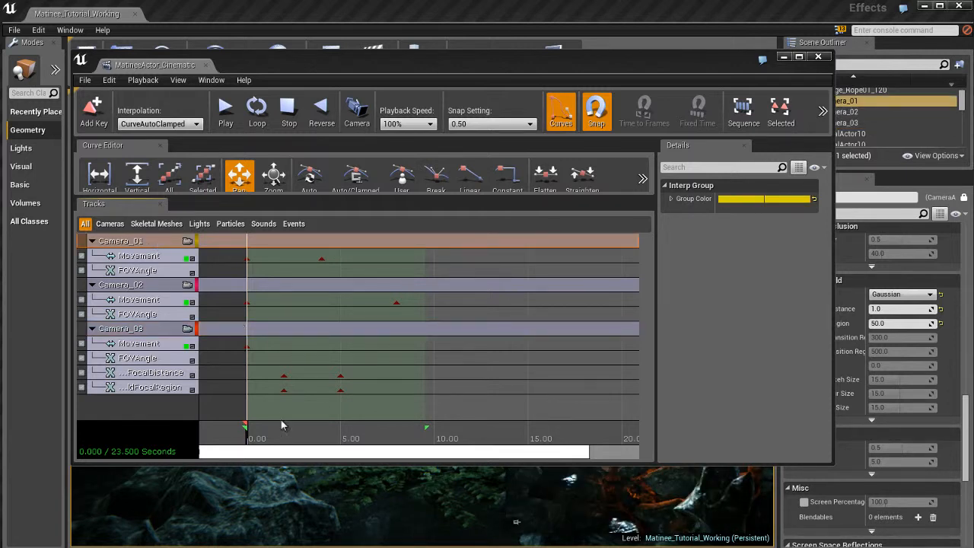
pyautogui.click(159, 292)
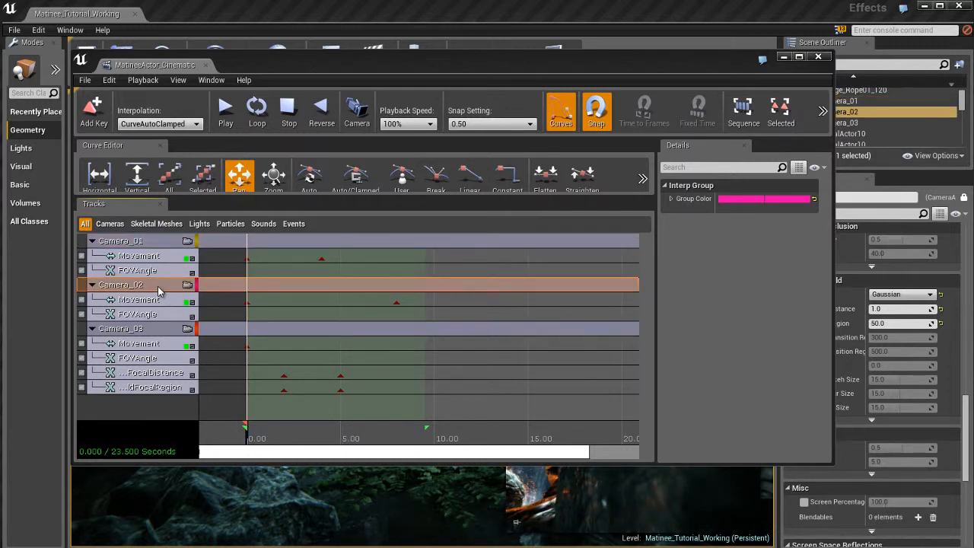
pyautogui.click(158, 242)
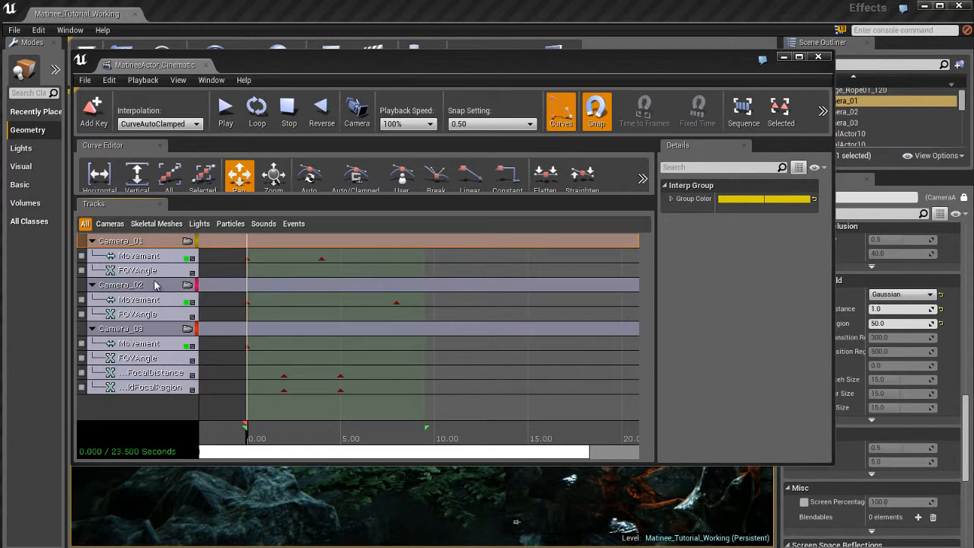
pyautogui.click(158, 334)
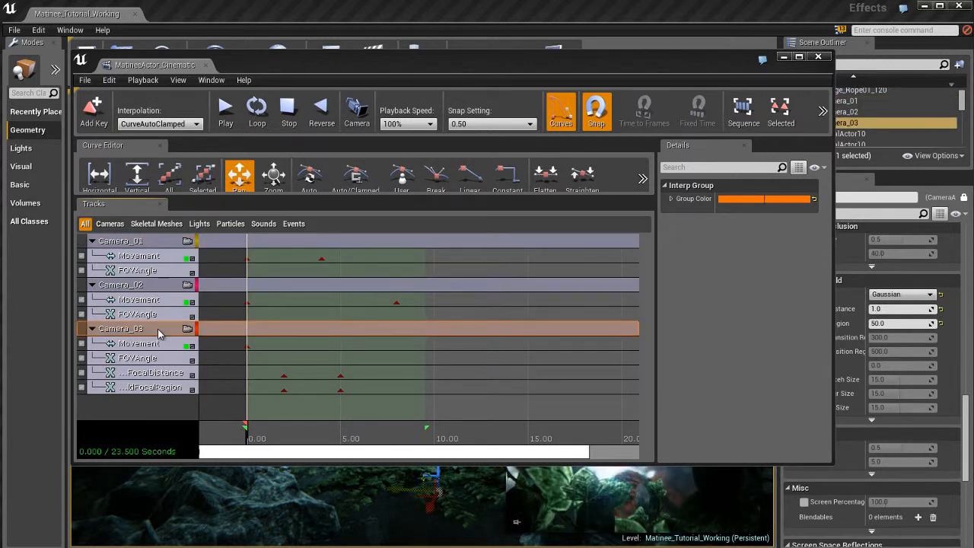
pyautogui.click(159, 286)
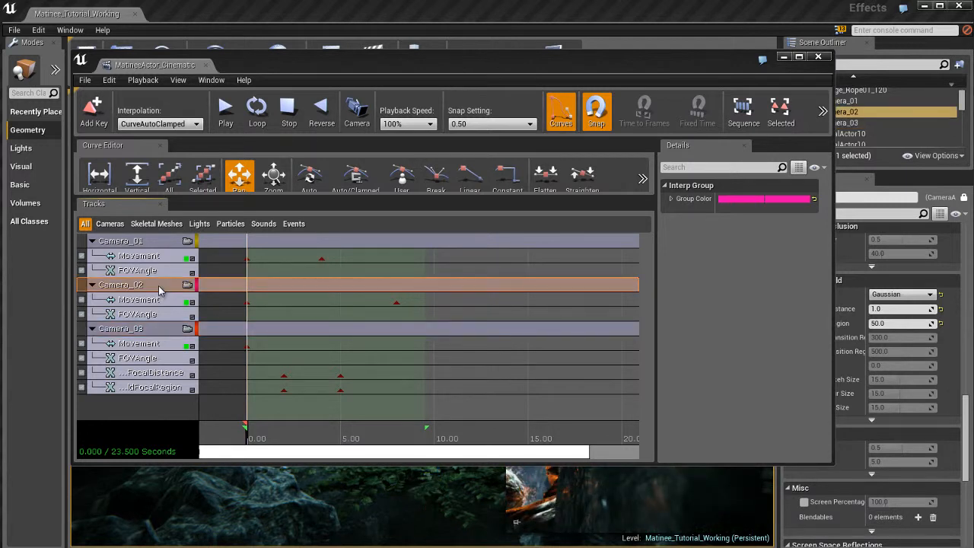
pyautogui.click(159, 242)
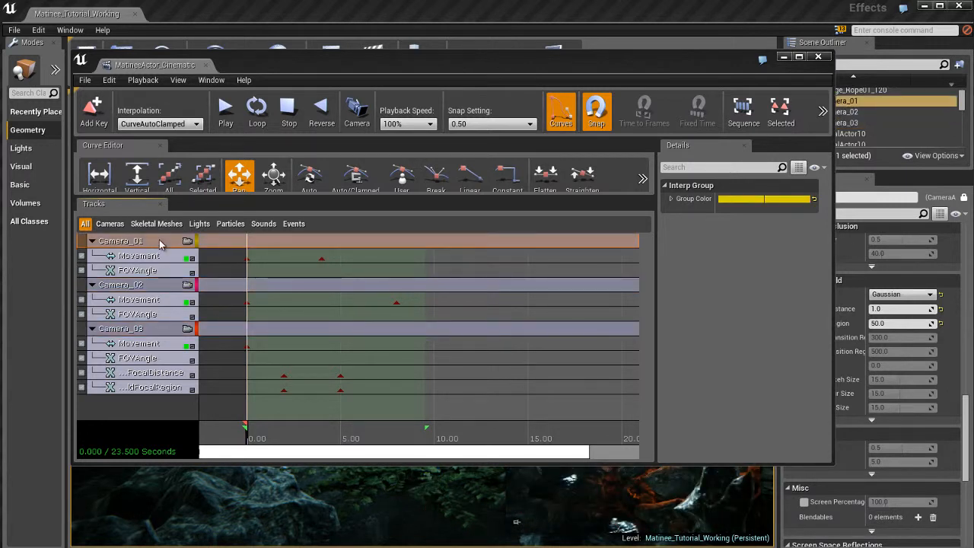
pyautogui.click(159, 287)
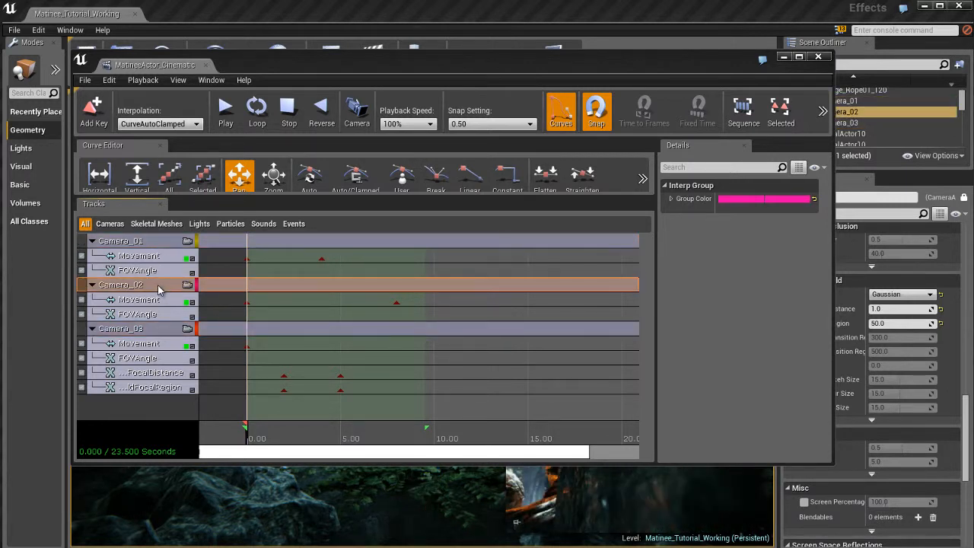
pyautogui.click(159, 330)
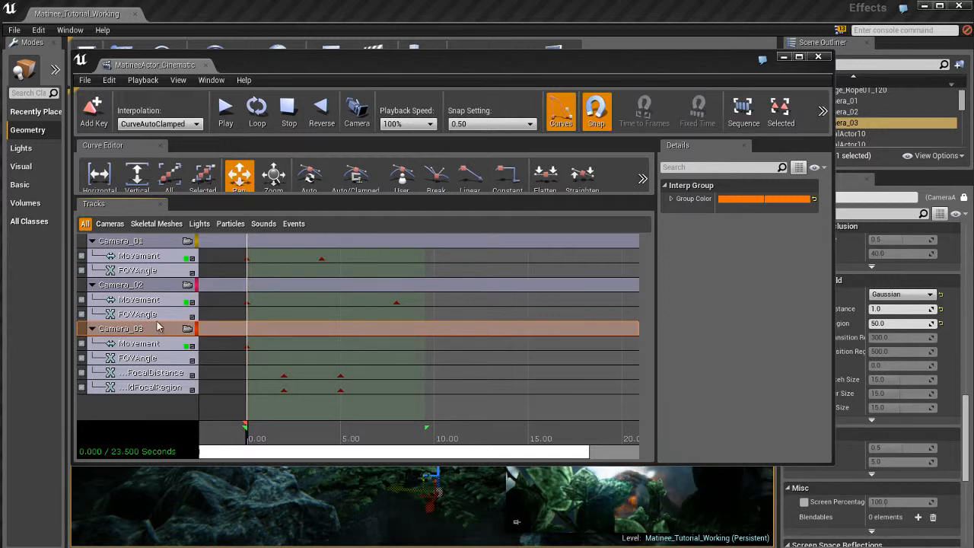
pyautogui.click(164, 246)
pyautogui.click(174, 408)
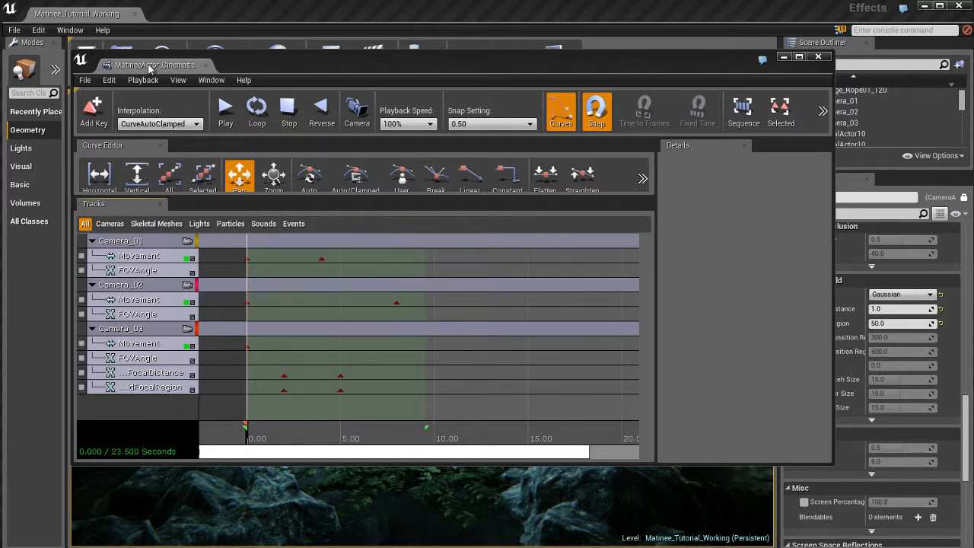
# Dock the Matinee editor beside the level in the main window and add a new director group.
pyautogui.click(206, 65)
pyautogui.moveTo(229, 14); pyautogui.dragTo(229, 14)
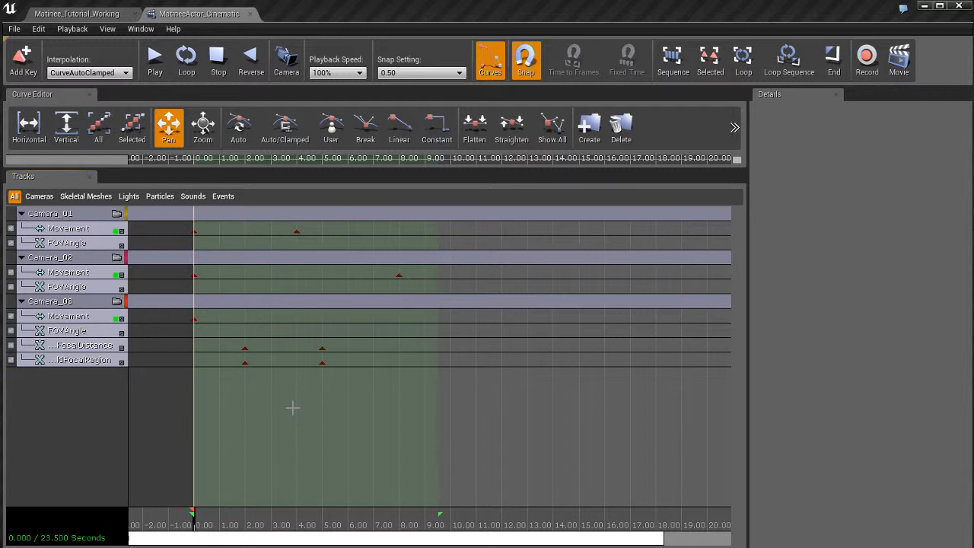
pyautogui.rightClick(82, 395)
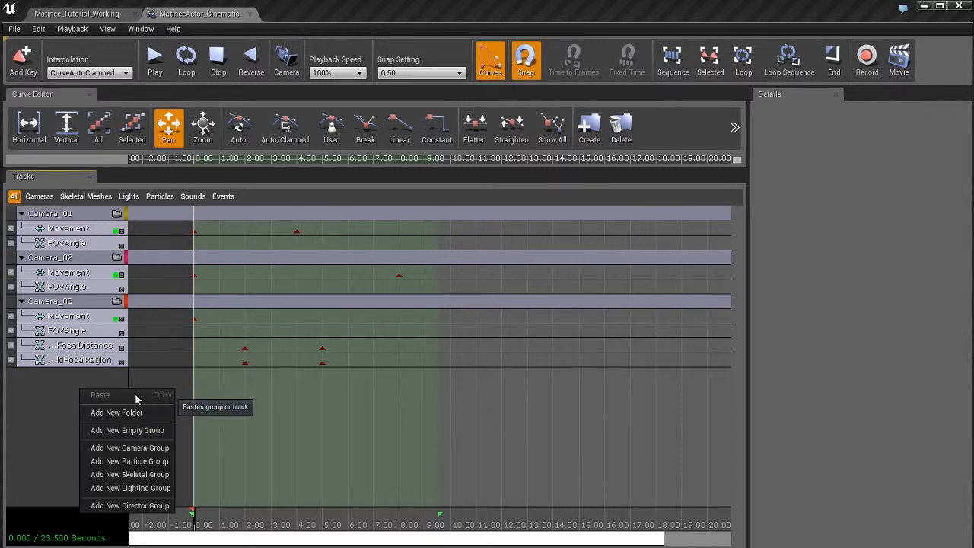
pyautogui.rightClick(50, 376)
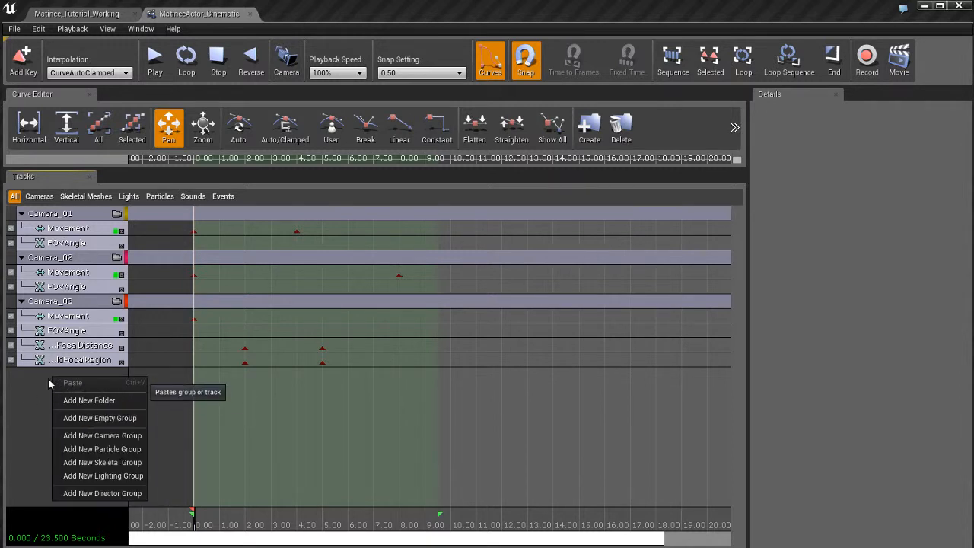
pyautogui.rightClick(32, 381)
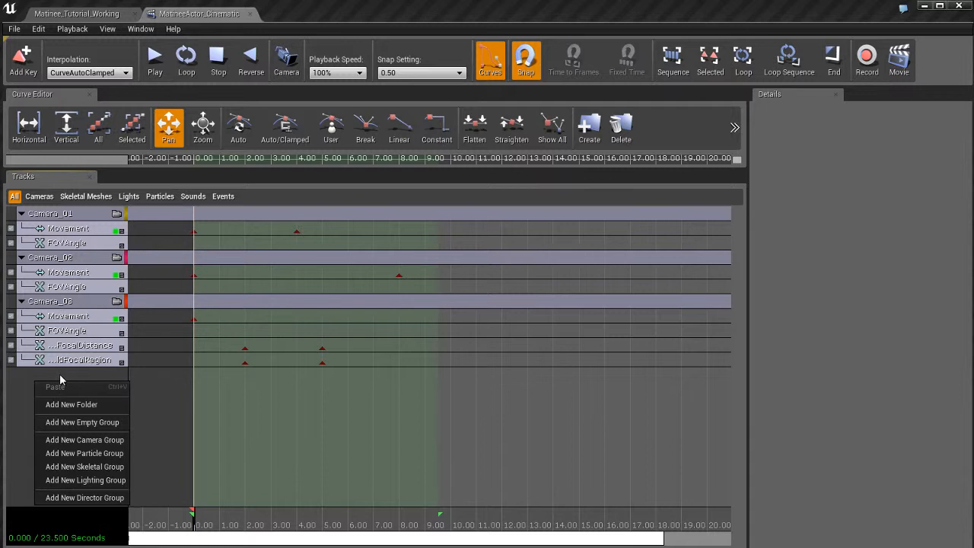
pyautogui.click(102, 499)
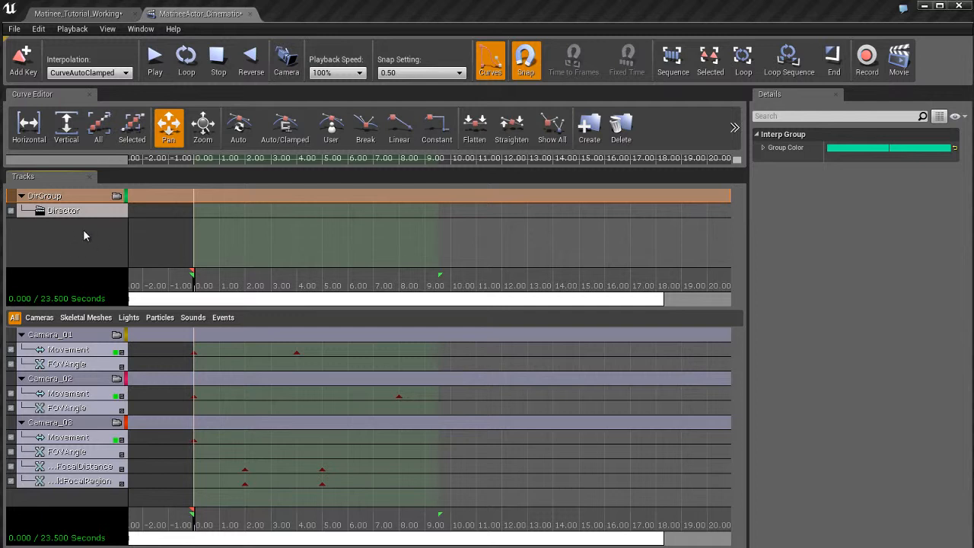
# Examine the director group, its Director track and the camera groups it can switch between.
pyautogui.click(94, 212)
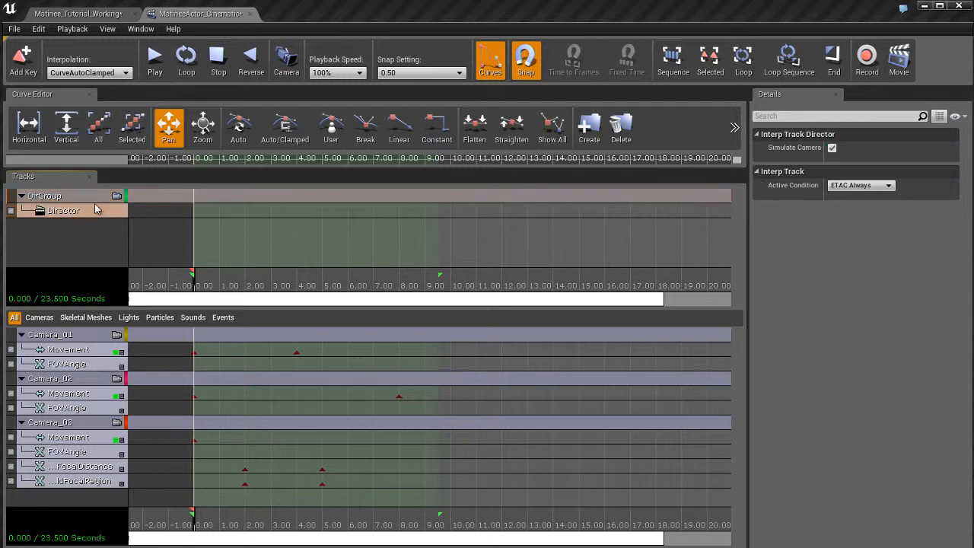
pyautogui.click(95, 203)
pyautogui.click(94, 212)
pyautogui.click(96, 199)
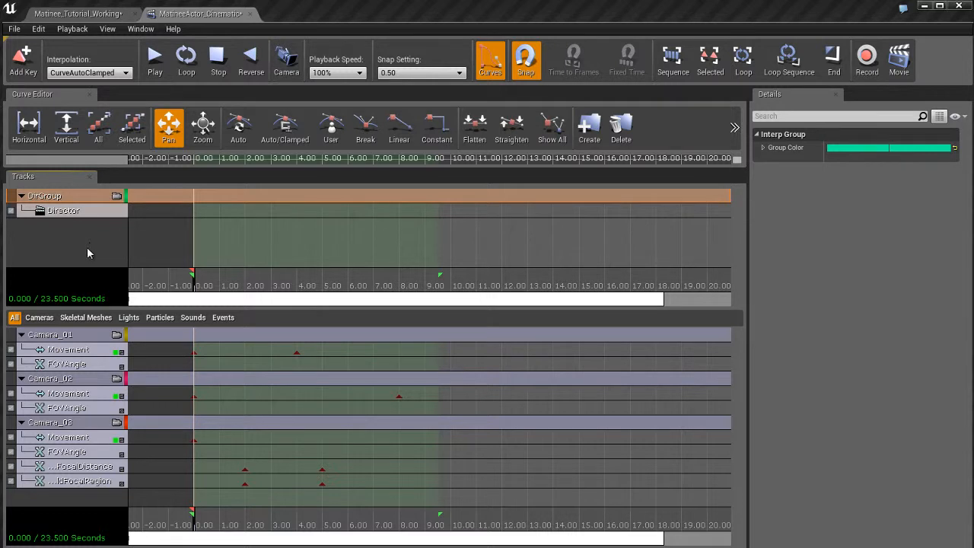
pyautogui.click(89, 335)
pyautogui.click(88, 381)
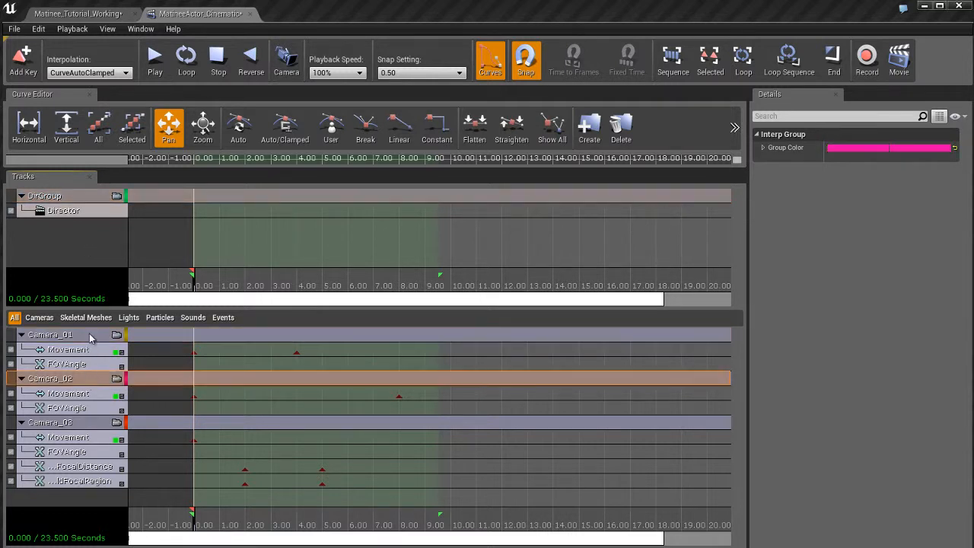
pyautogui.click(91, 336)
pyautogui.click(92, 213)
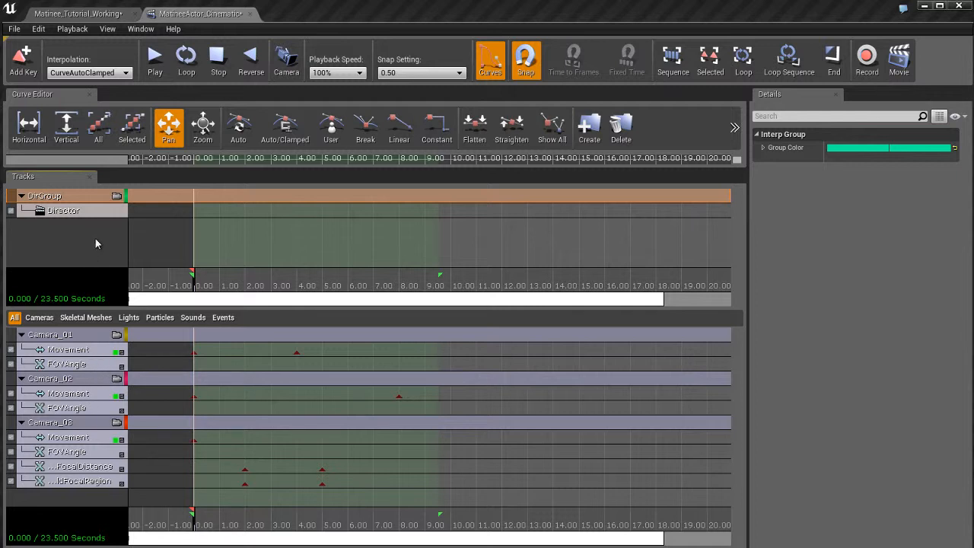
pyautogui.click(100, 212)
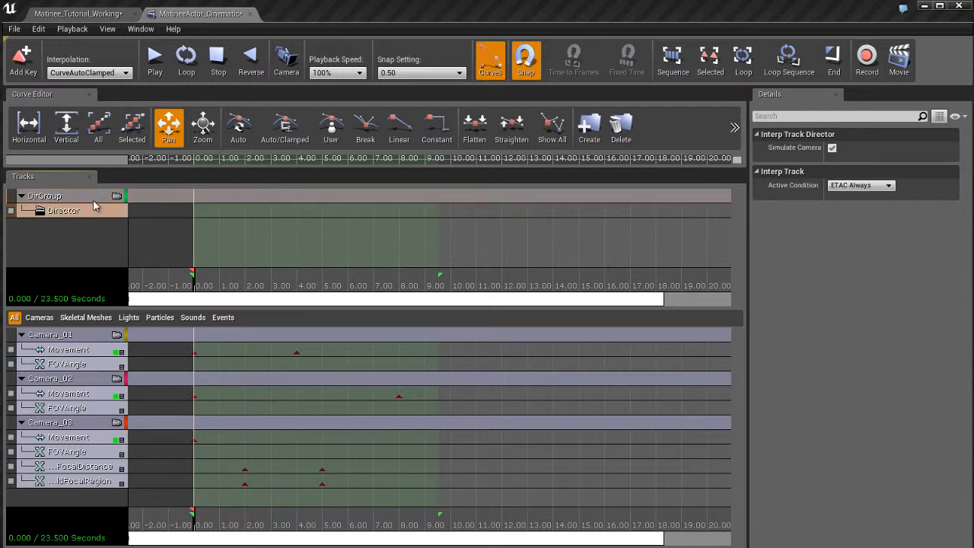
pyautogui.click(93, 198)
pyautogui.click(93, 216)
pyautogui.click(91, 198)
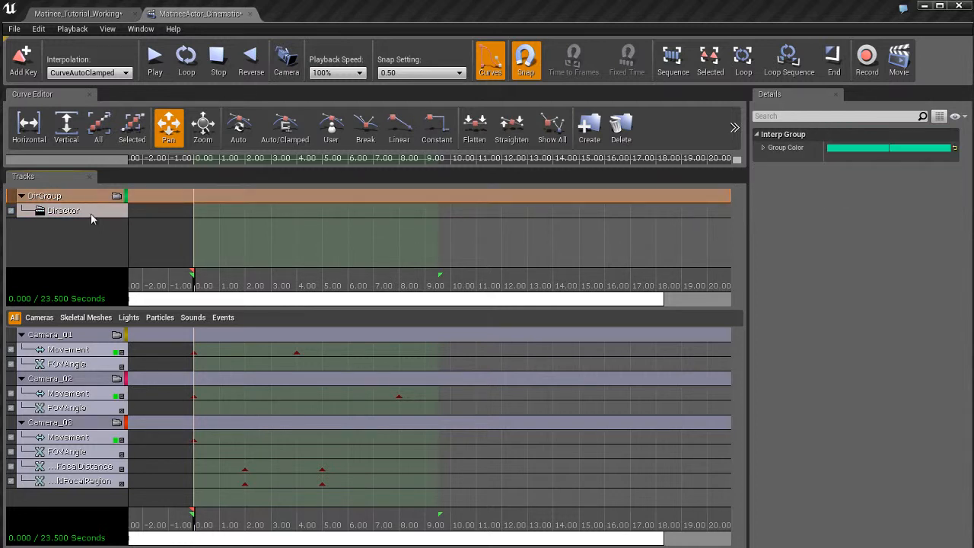
# Add a key at 0.00 seconds on the Director track that cuts to the Camera_01 group.
pyautogui.click(91, 213)
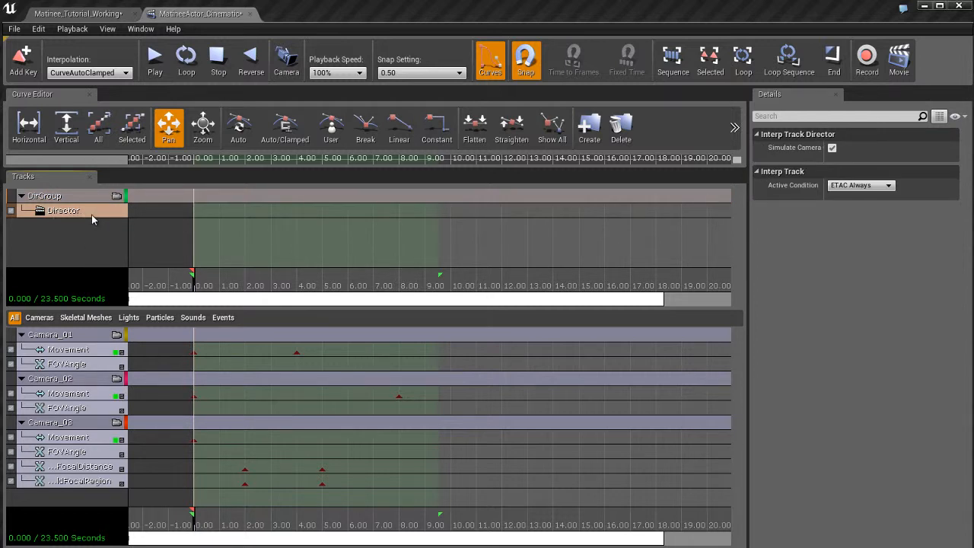
pyautogui.moveTo(206, 237); pyautogui.dragTo(267, 248)
pyautogui.scroll(2, 285, 256)
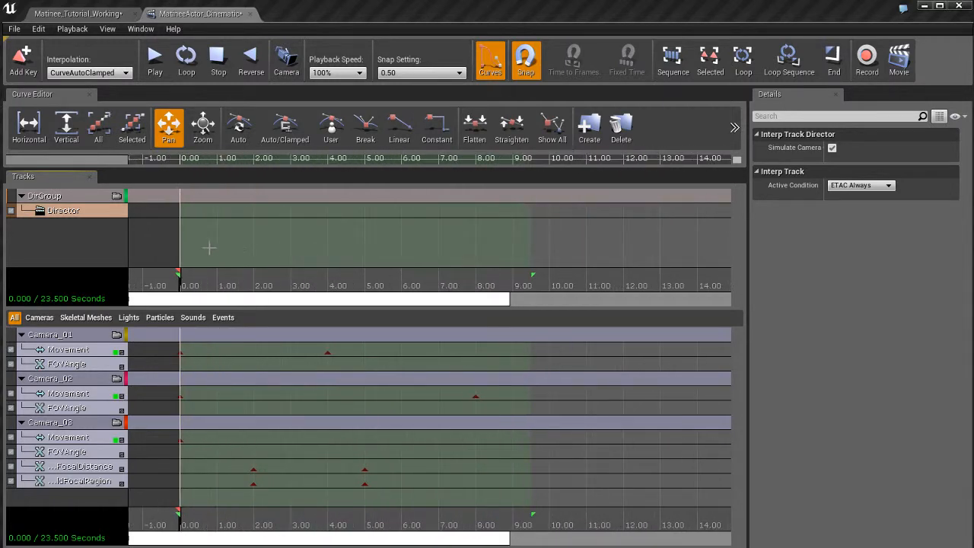
pyautogui.moveTo(206, 248); pyautogui.dragTo(228, 239)
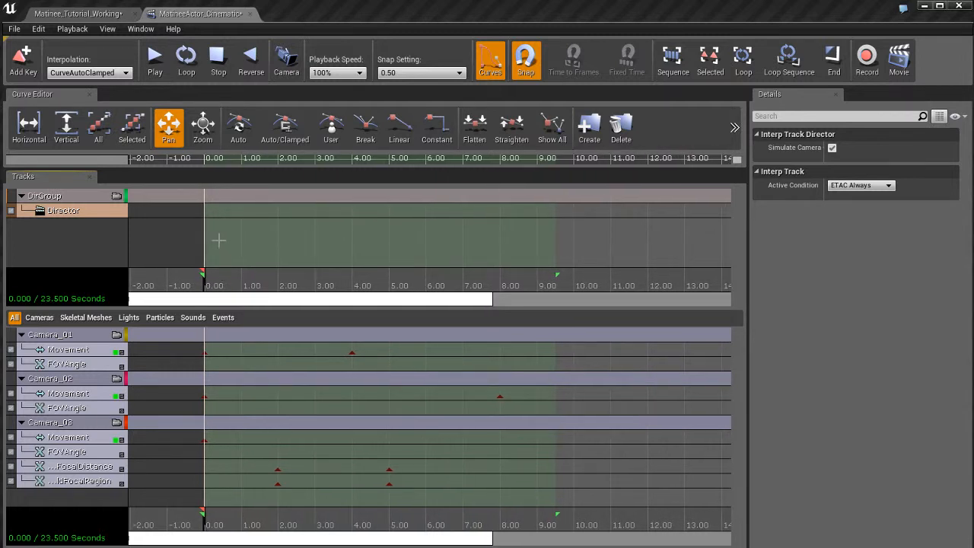
pyautogui.press('Return')
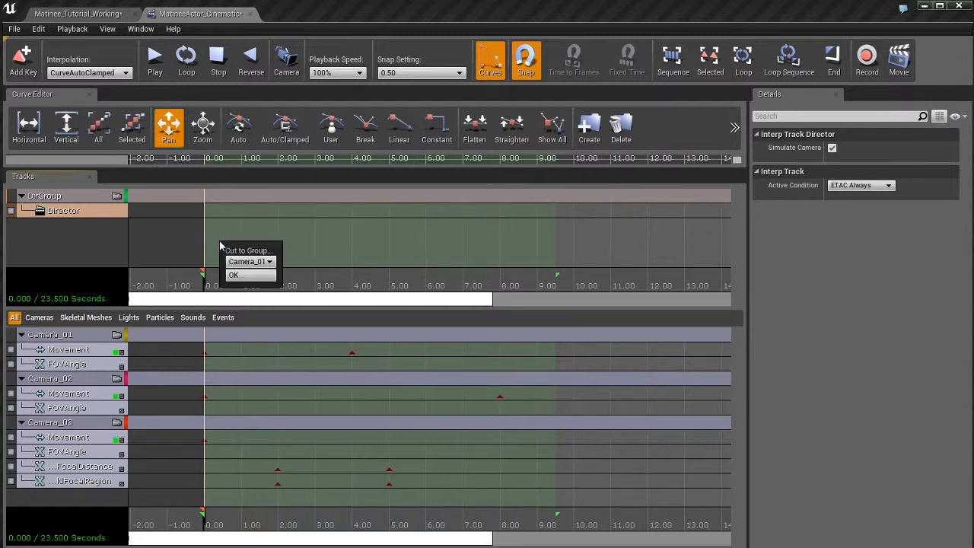
pyautogui.click(261, 263)
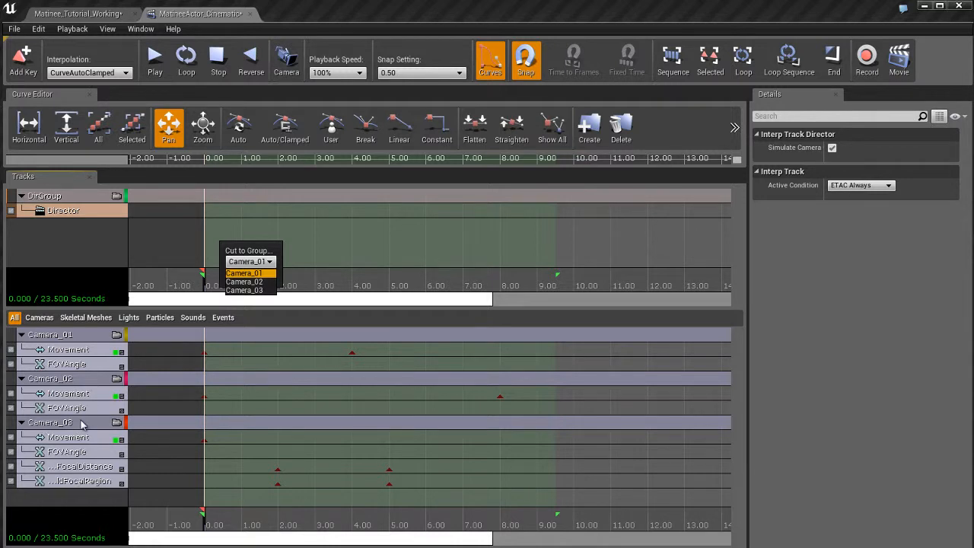
pyautogui.click(245, 273)
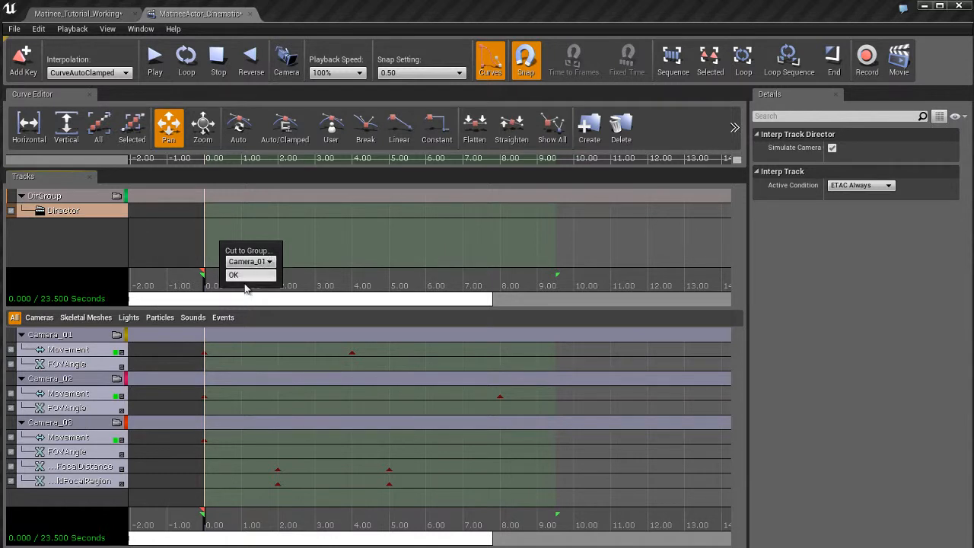
pyautogui.click(234, 276)
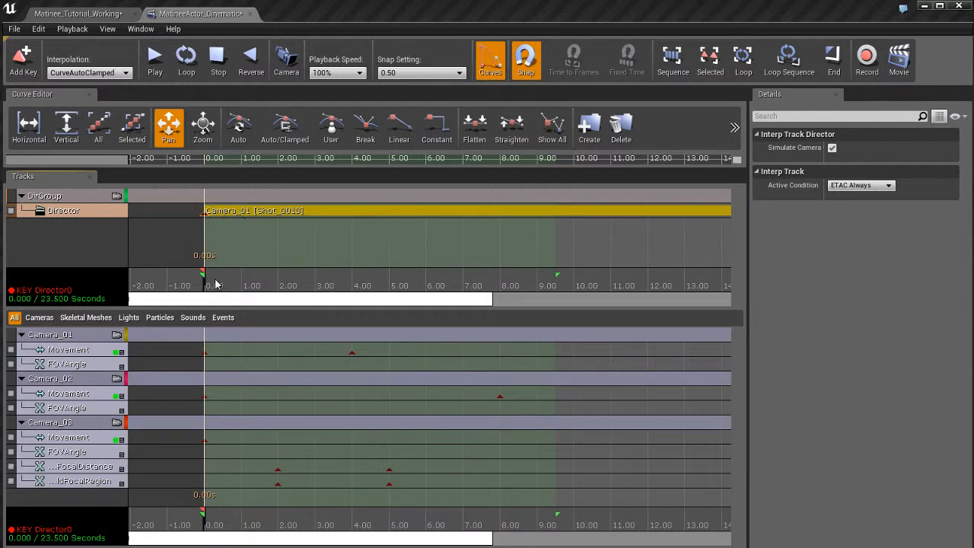
# Select the Camera_01 group, undock the Matinee editor over the level viewport and make it taller.
pyautogui.scroll(2, 204, 282)
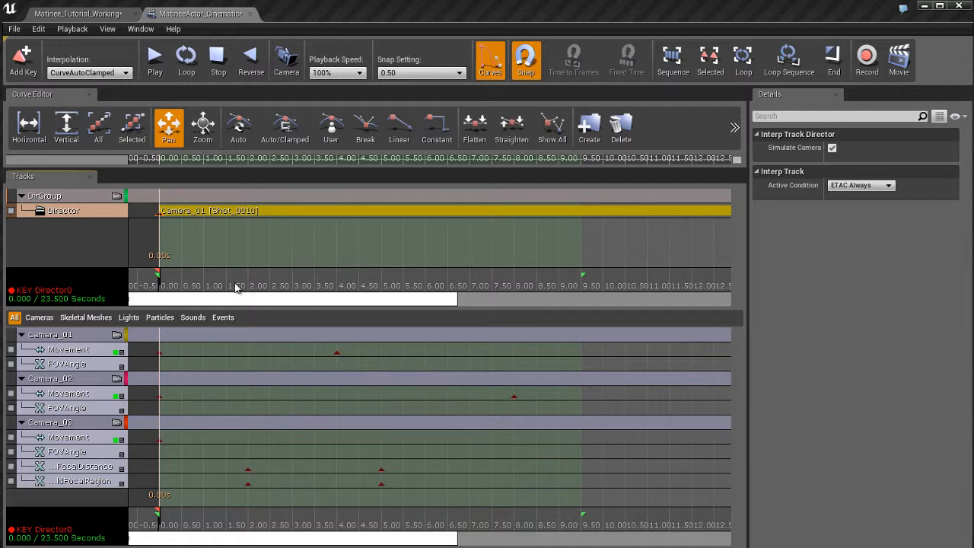
pyautogui.click(86, 338)
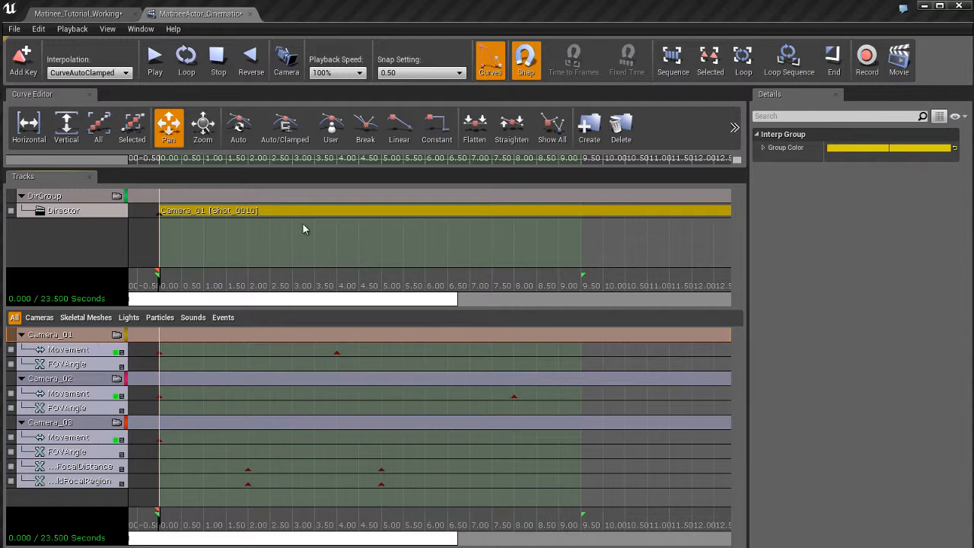
pyautogui.moveTo(205, 15); pyautogui.dragTo(550, 24)
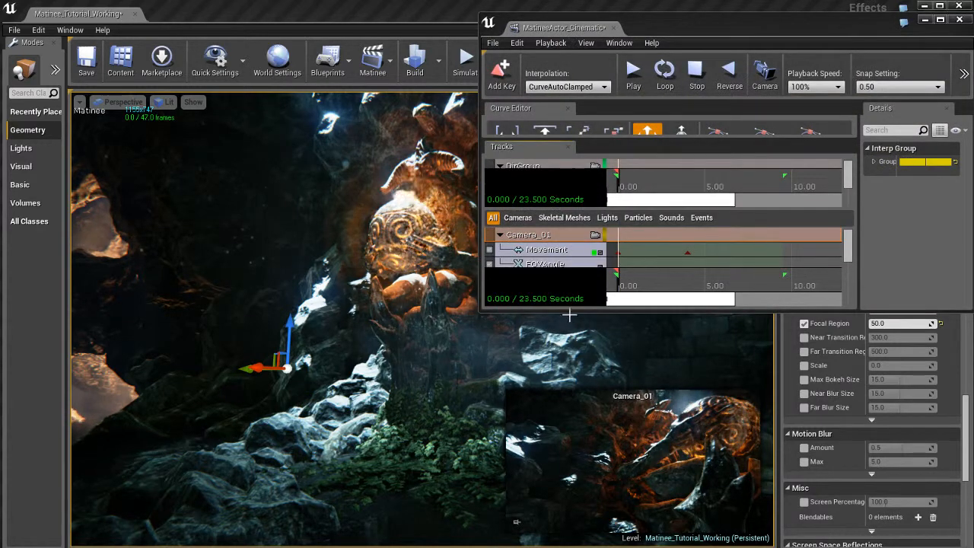
pyautogui.moveTo(569, 310); pyautogui.dragTo(569, 447)
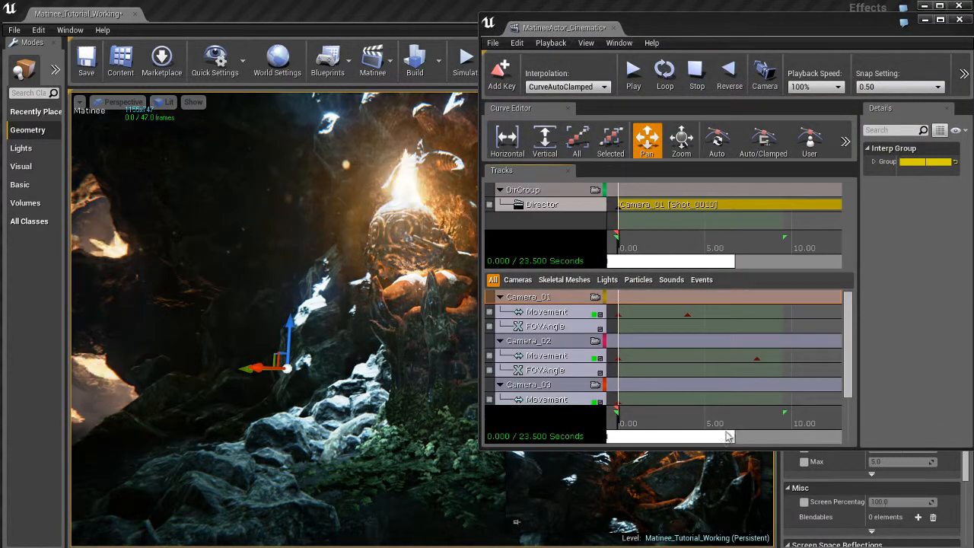
# Preview the level through Camera_01, Camera_02 and Camera_03 in turn, finishing on Camera_01's view.
pyautogui.click(595, 298)
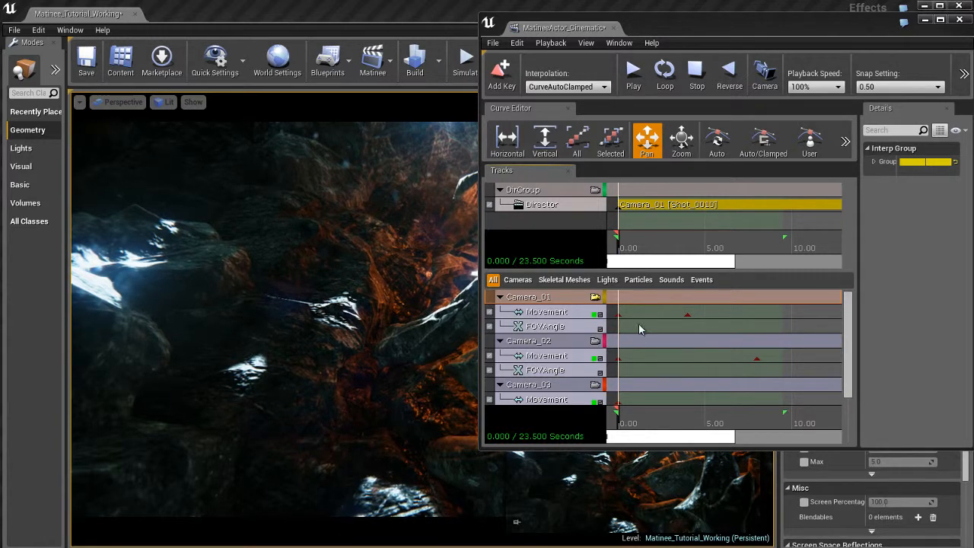
pyautogui.click(594, 342)
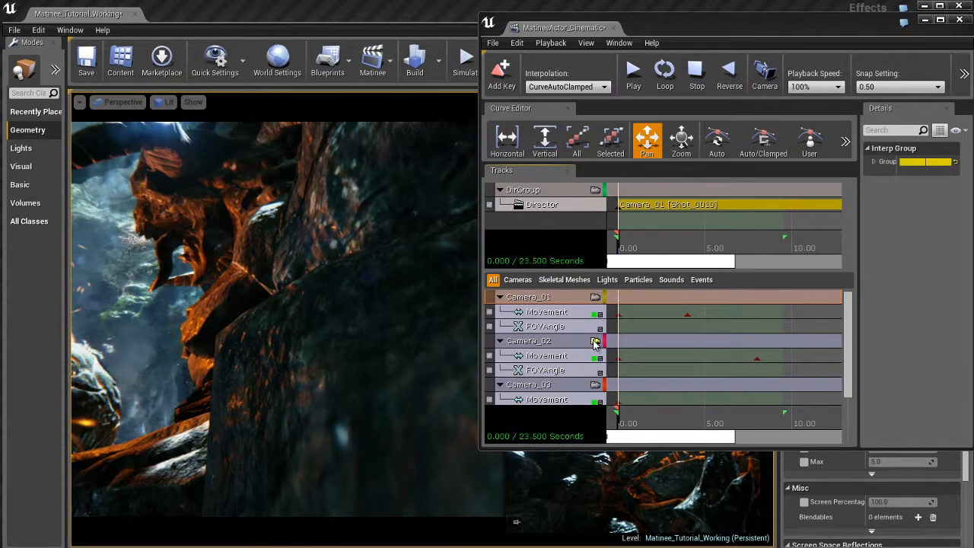
pyautogui.click(595, 385)
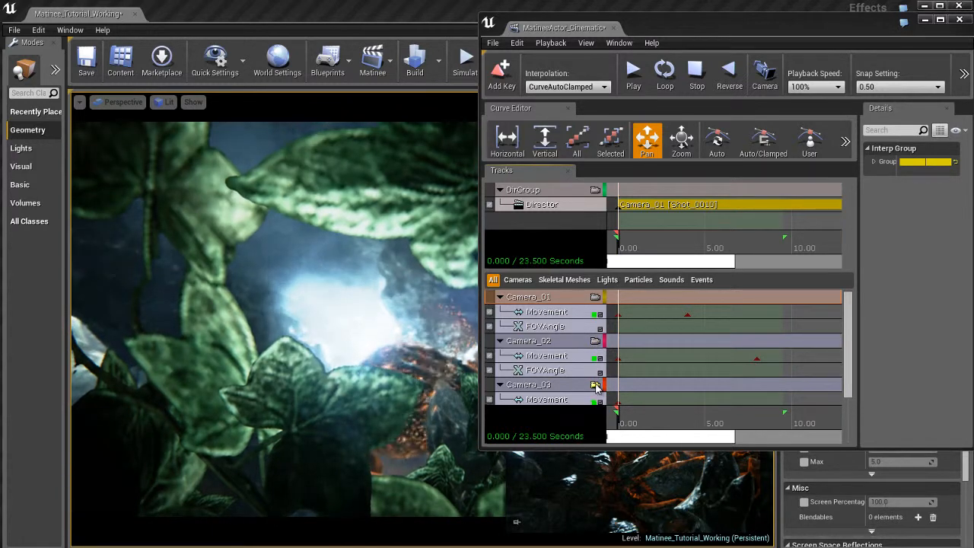
pyautogui.click(595, 297)
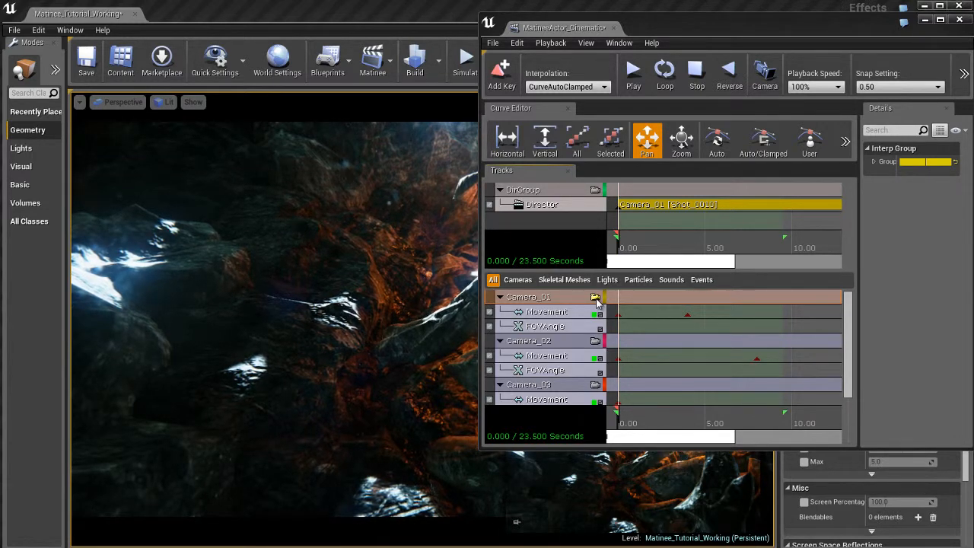
pyautogui.click(595, 343)
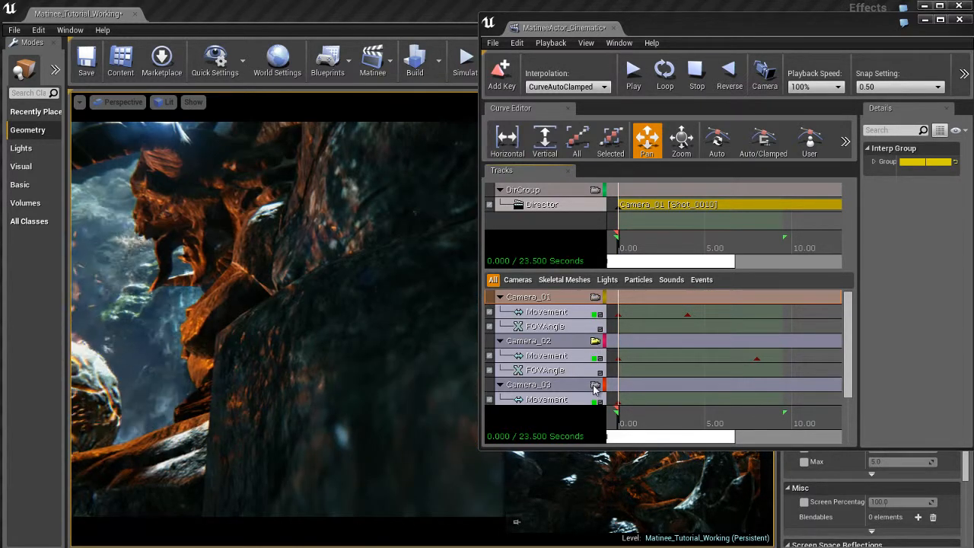
pyautogui.click(595, 298)
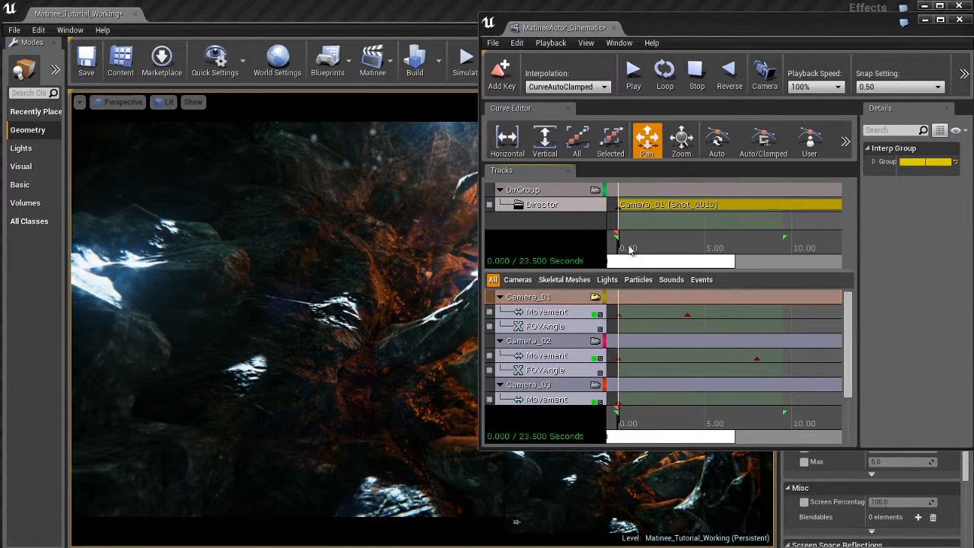
# Collapse the Camera_02 and Camera_03 groups, return the time to 0.00 seconds and select the Camera_01 group.
pyautogui.moveTo(724, 222); pyautogui.dragTo(689, 221)
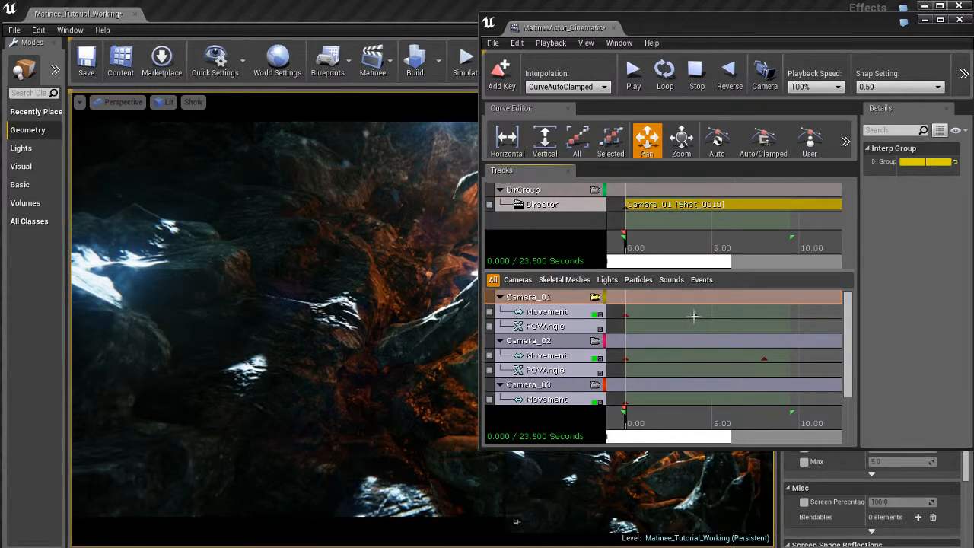
pyautogui.click(694, 315)
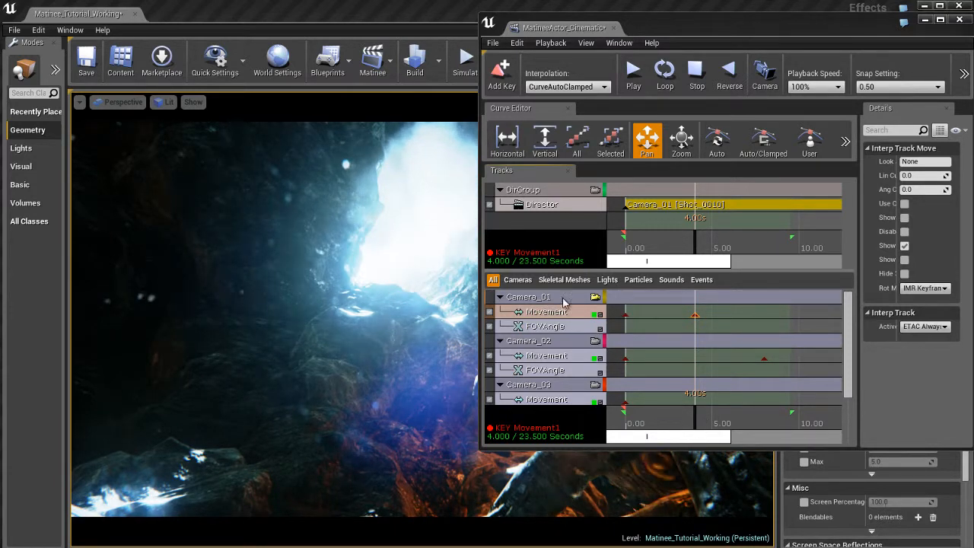
pyautogui.doubleClick(561, 341)
pyautogui.doubleClick(561, 357)
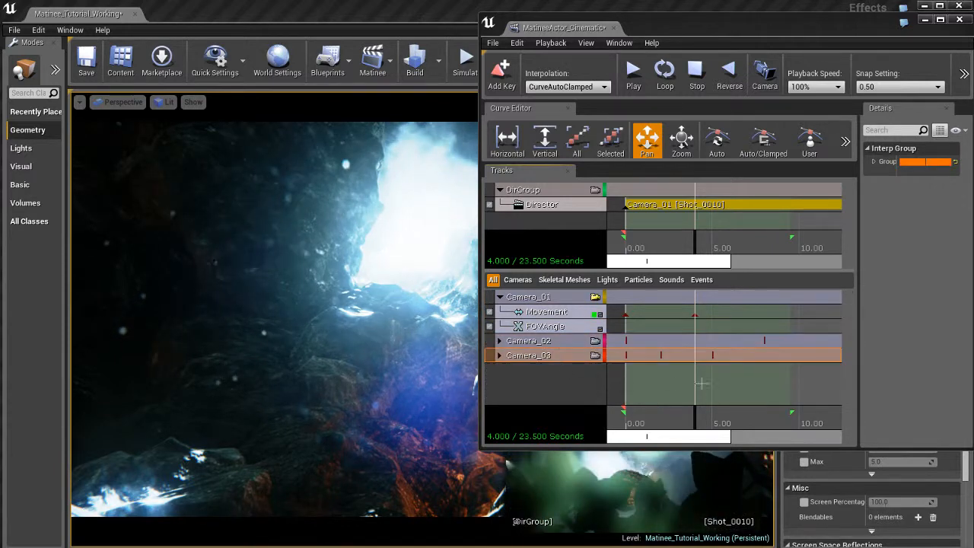
pyautogui.moveTo(681, 426); pyautogui.dragTo(611, 425)
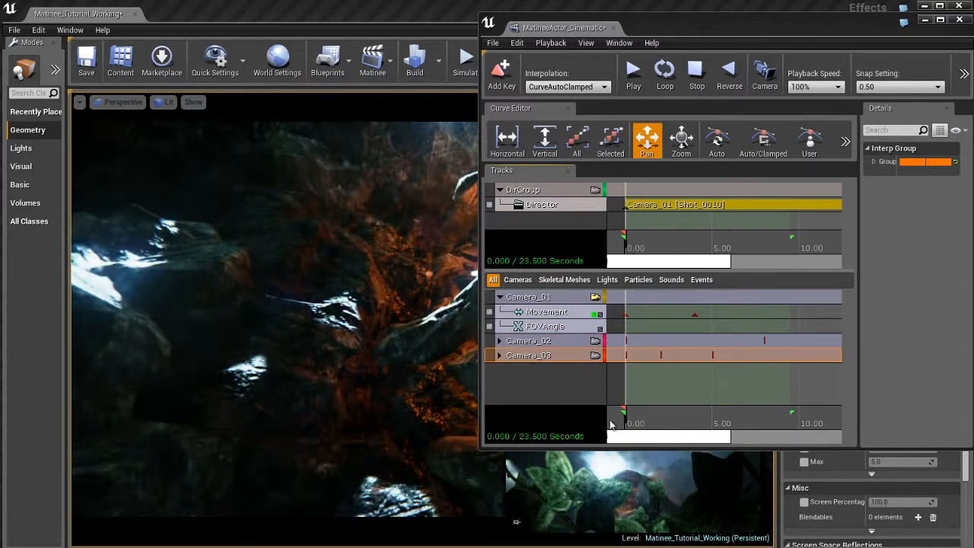
pyautogui.click(547, 298)
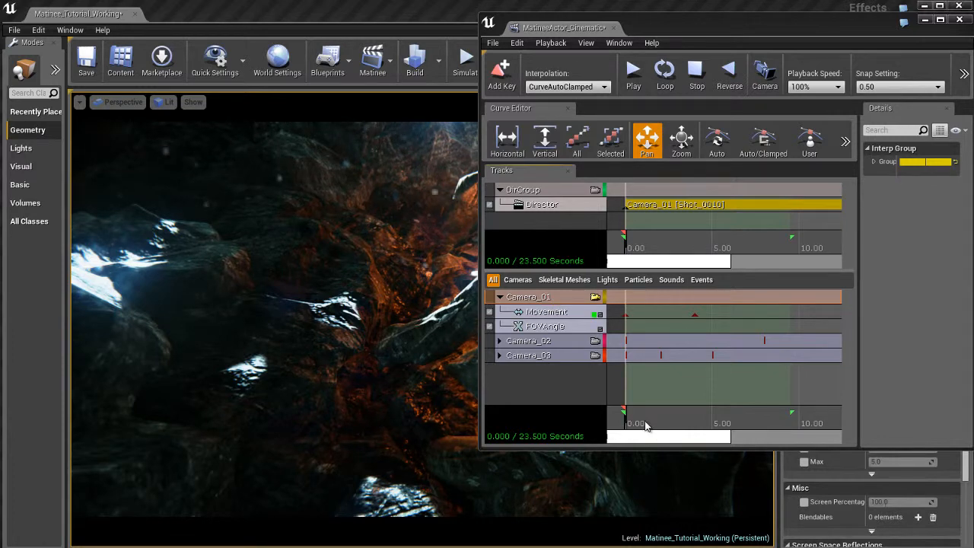
# Scrub the Camera_01 shot from 0.00 to its last Movement key at 4.00 seconds and return to the start.
pyautogui.moveTo(627, 429); pyautogui.dragTo(695, 428)
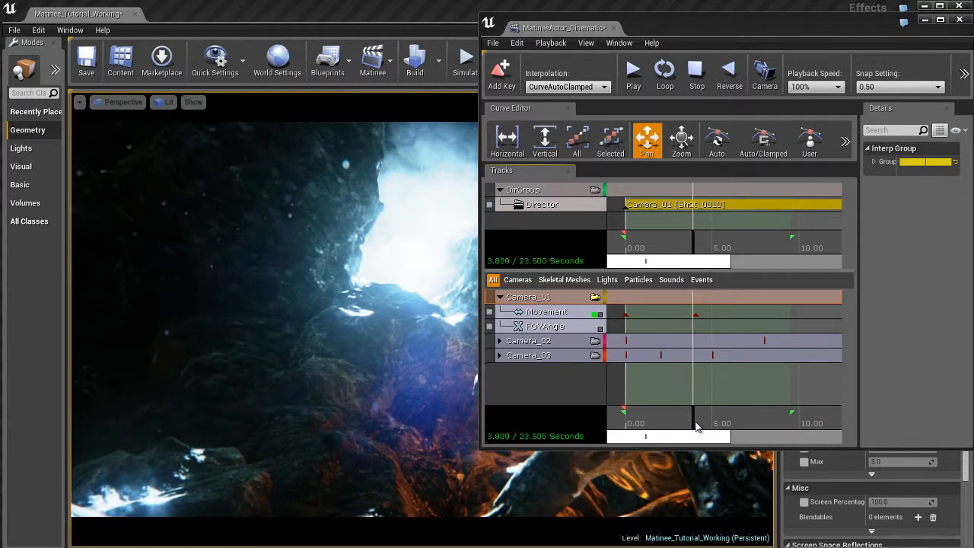
pyautogui.click(695, 315)
pyautogui.press('Return')
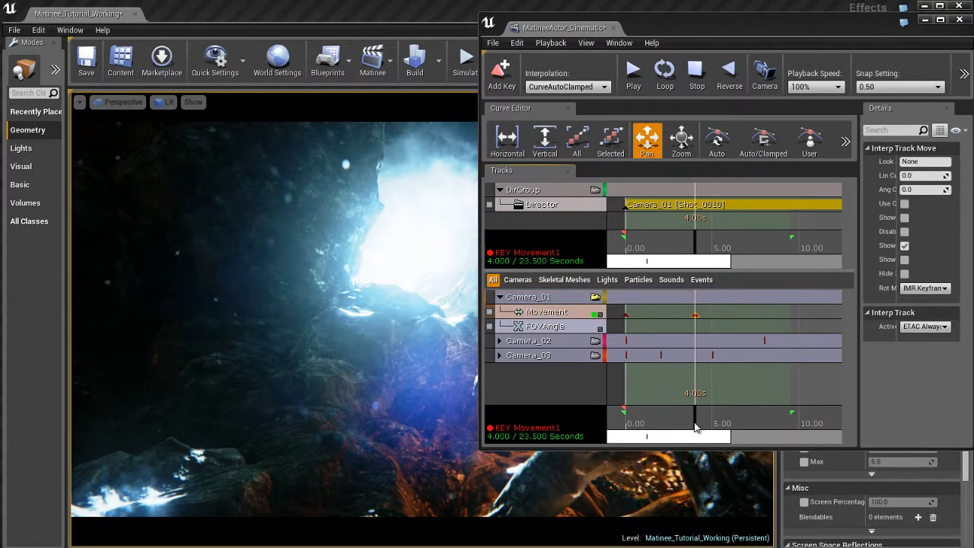
pyautogui.moveTo(695, 428); pyautogui.dragTo(616, 420)
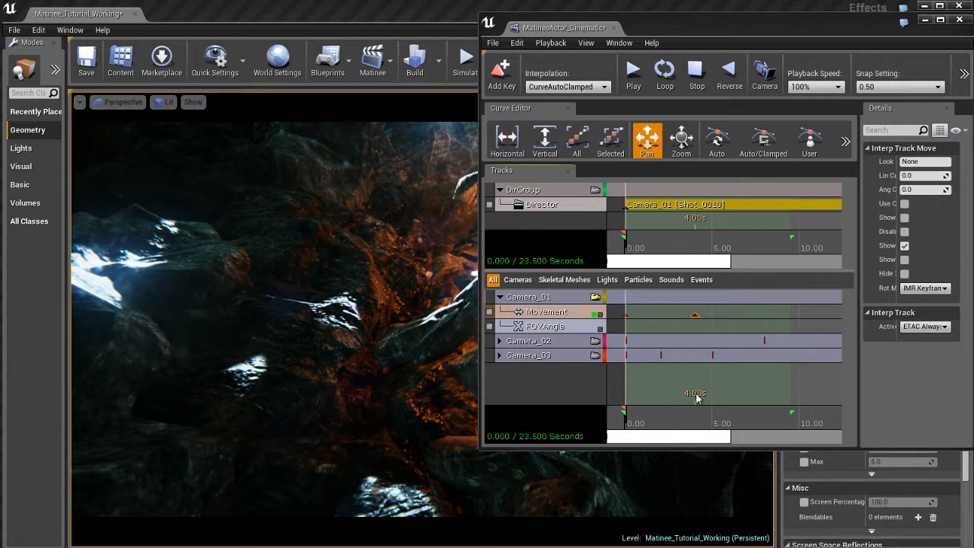
# Collapse the Camera_01 group, expand Camera_02 and view the level through Camera_02.
pyautogui.doubleClick(566, 296)
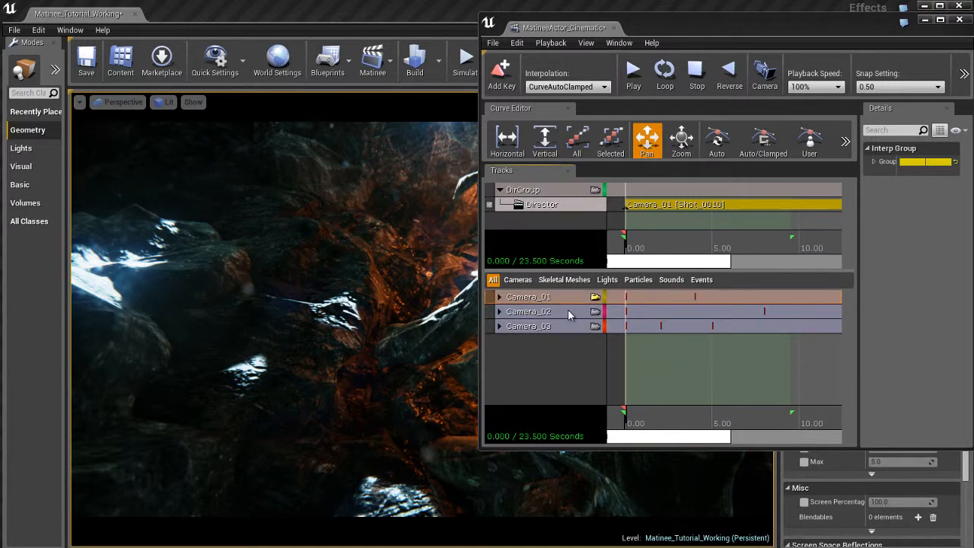
pyautogui.doubleClick(569, 311)
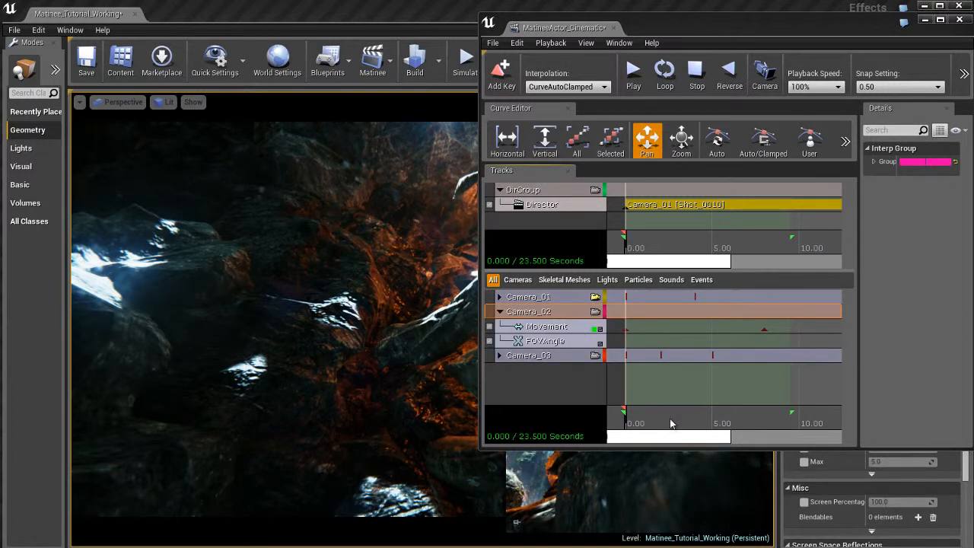
pyautogui.click(596, 312)
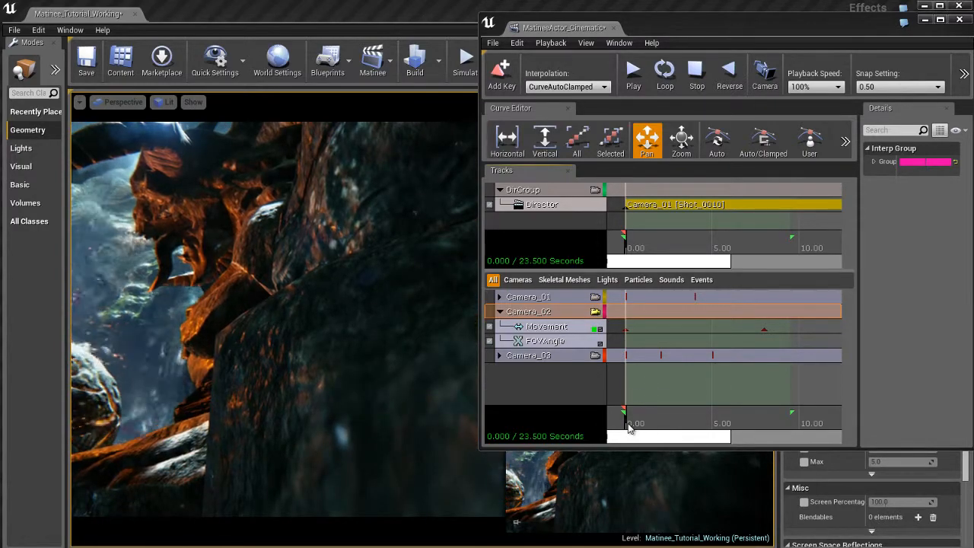
# Scrub the Camera_02 shot from the start to its last Movement key at 8.00 seconds and select the Camera_02 group.
pyautogui.click(629, 425)
pyautogui.moveTo(634, 430); pyautogui.dragTo(666, 344)
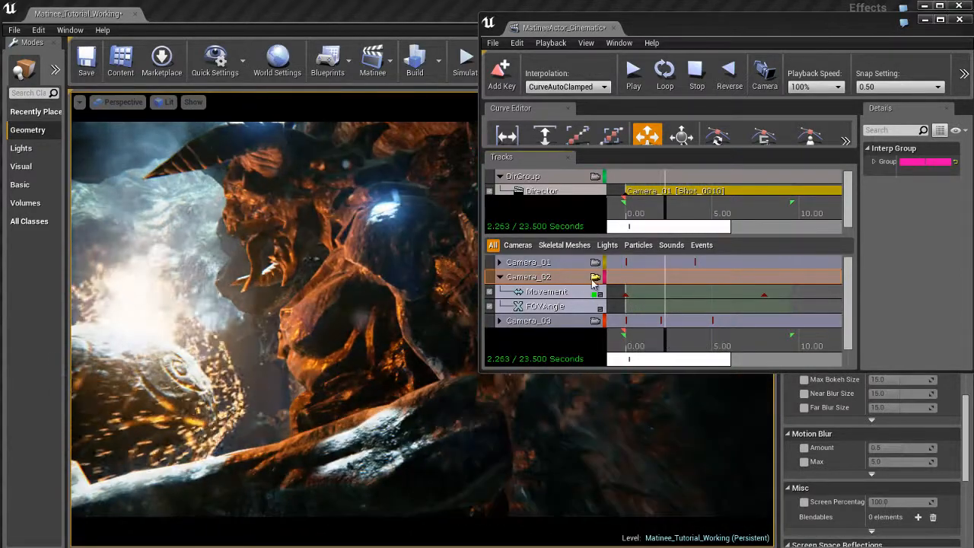
pyautogui.click(594, 279)
pyautogui.click(595, 278)
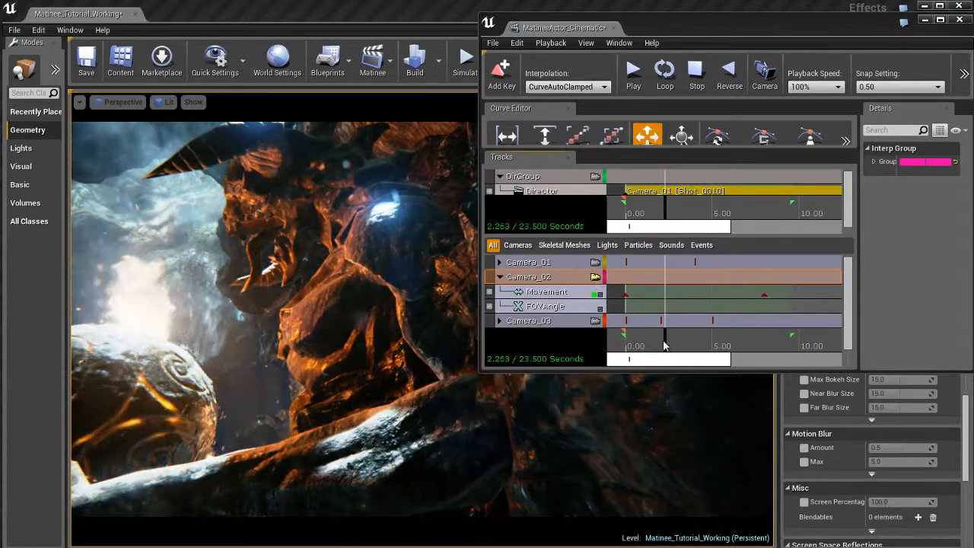
pyautogui.moveTo(660, 342); pyautogui.dragTo(762, 348)
pyautogui.press('Return')
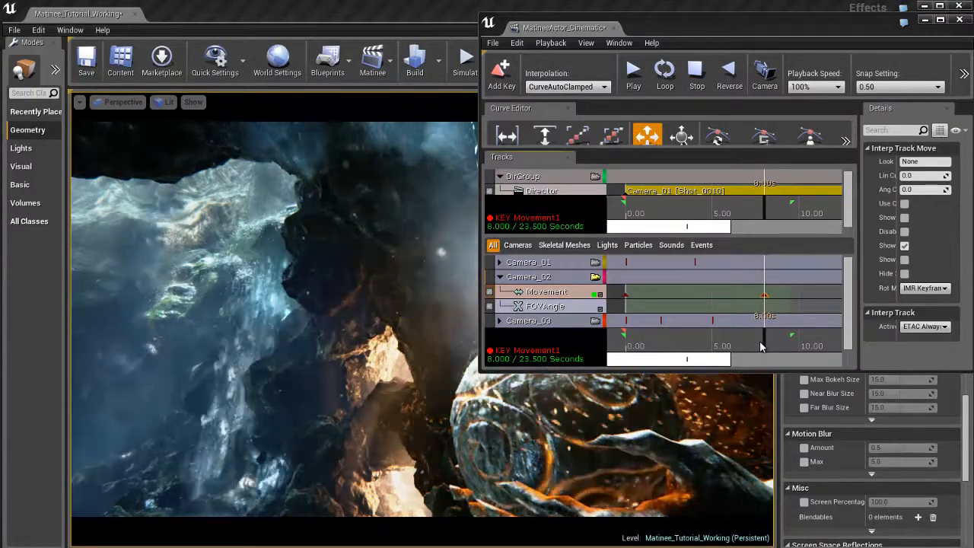
pyautogui.click(572, 279)
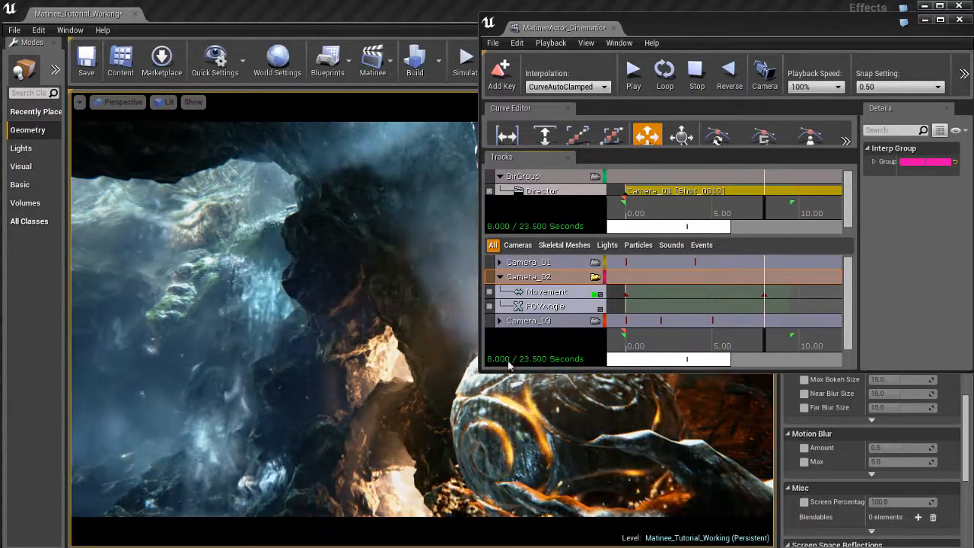
# Widen the Matinee editor window, move the time back to about 1.26 seconds and fit both Camera_02 Movement keys in the timeline.
pyautogui.moveTo(480, 373); pyautogui.dragTo(119, 453)
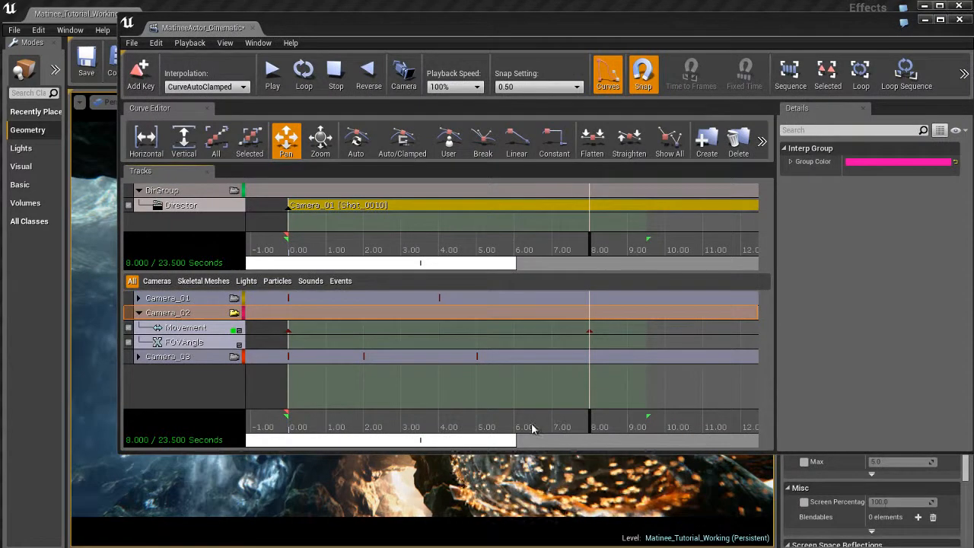
pyautogui.moveTo(597, 433); pyautogui.dragTo(245, 430)
pyautogui.click(335, 419)
pyautogui.scroll(-4, 477, 388)
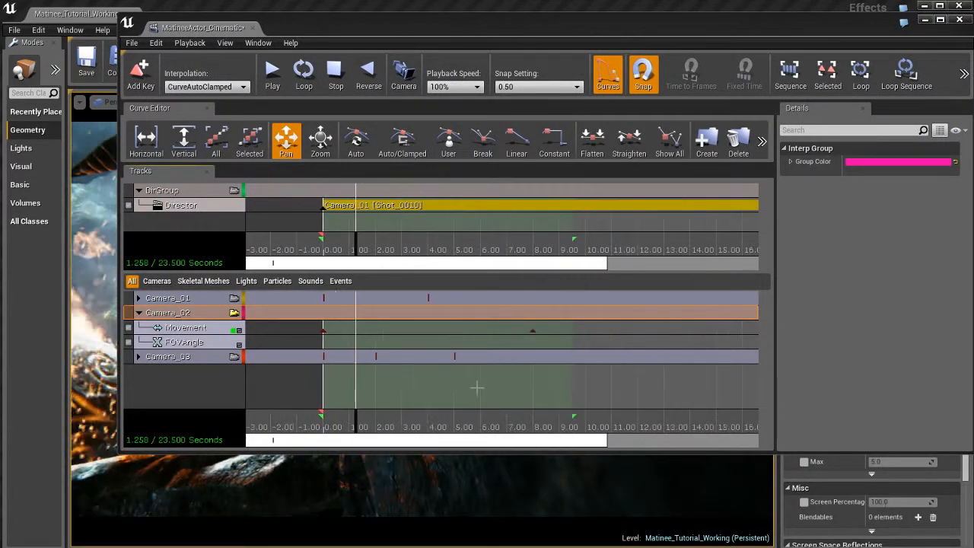
pyautogui.scroll(3, 477, 389)
pyautogui.scroll(2, 477, 389)
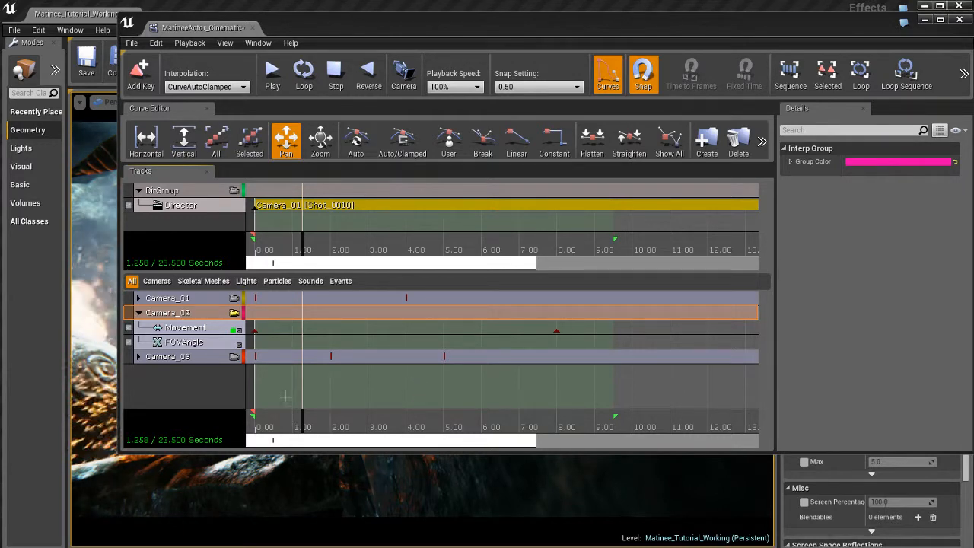
# Select both Movement keys of Camera_02 and shift them together to 4.00 and 12.00 seconds.
pyautogui.click(212, 328)
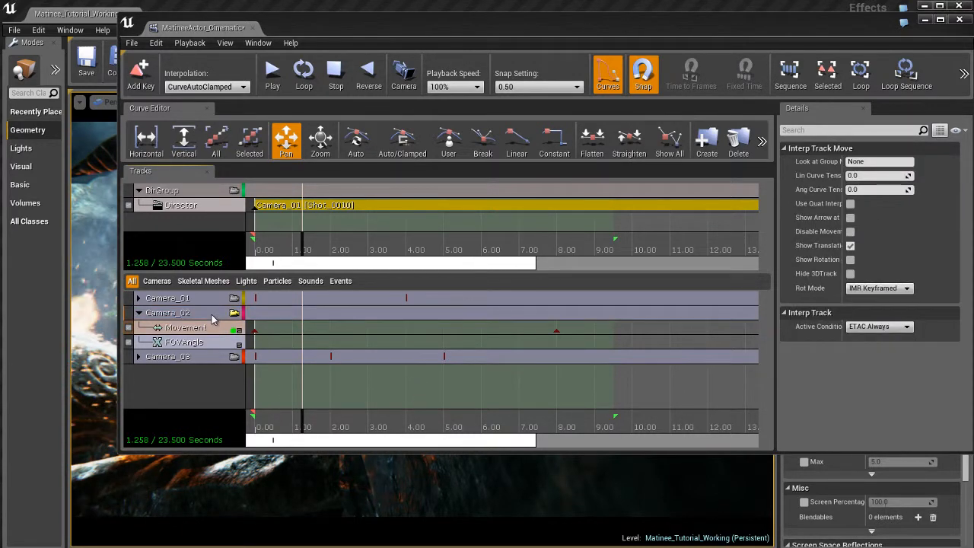
pyautogui.click(211, 316)
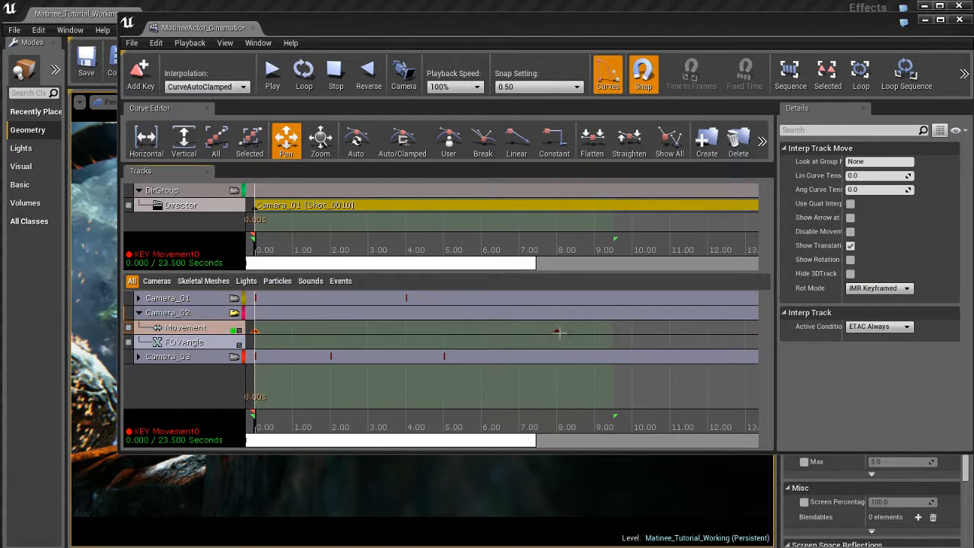
pyautogui.keyDown('alt'); pyautogui.moveTo(558, 332); pyautogui.dragTo(558, 332); pyautogui.keyUp('alt')
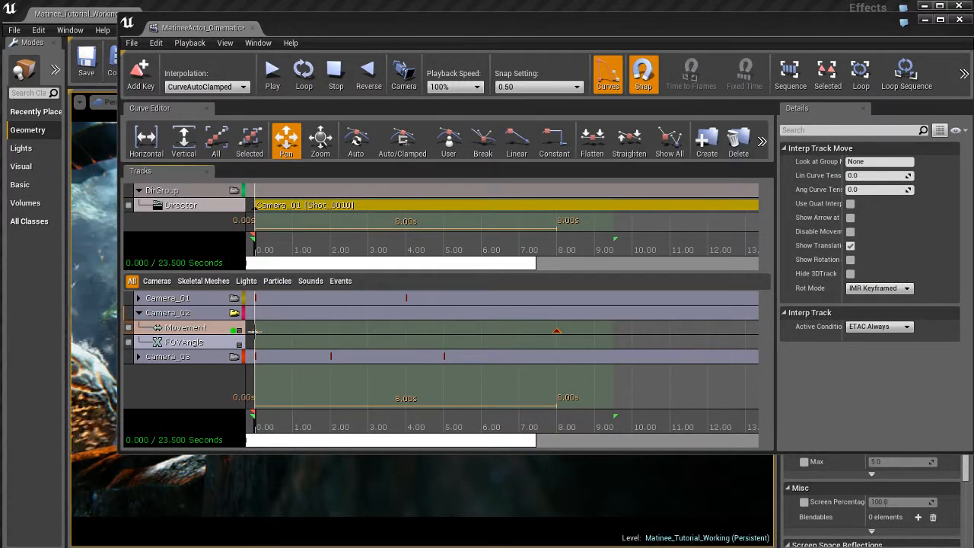
pyautogui.keyDown('ctrl'); pyautogui.moveTo(280, 331); pyautogui.dragTo(405, 332); pyautogui.keyUp('ctrl')
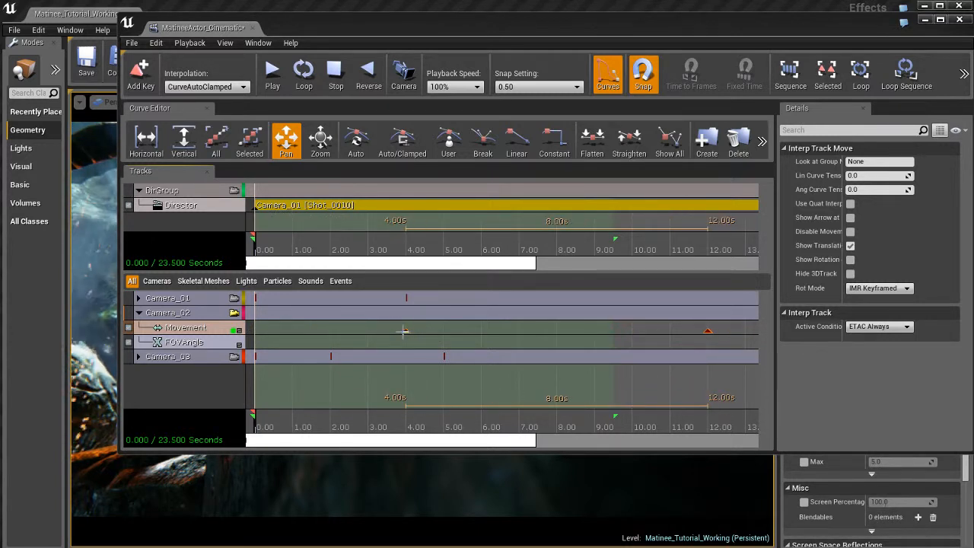
# Shift both Movement keys of Camera_02 together to 5.00 and 13.00 seconds, after the end of Camera_01's keys.
pyautogui.click(256, 302)
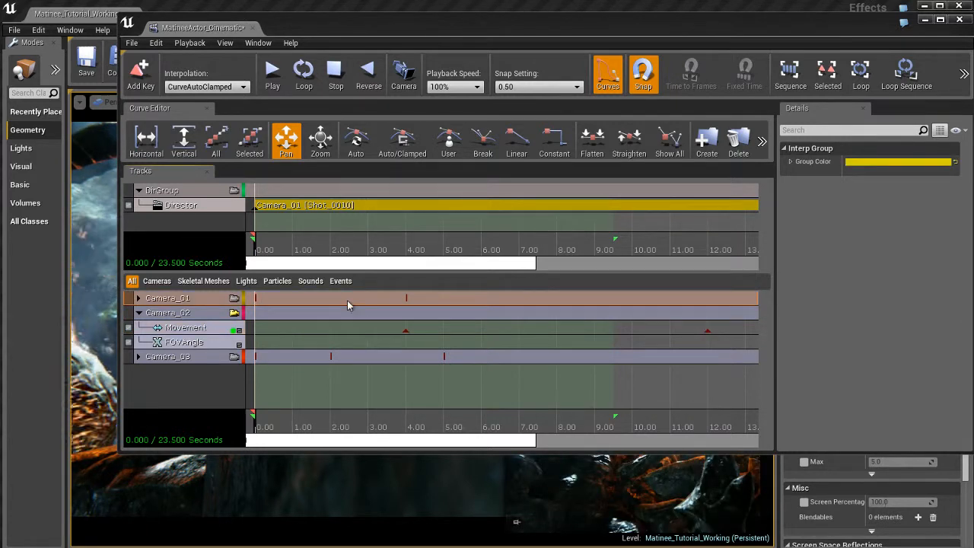
pyautogui.click(406, 332)
pyautogui.keyDown('ctrl'); pyautogui.click(706, 331); pyautogui.keyUp('ctrl')
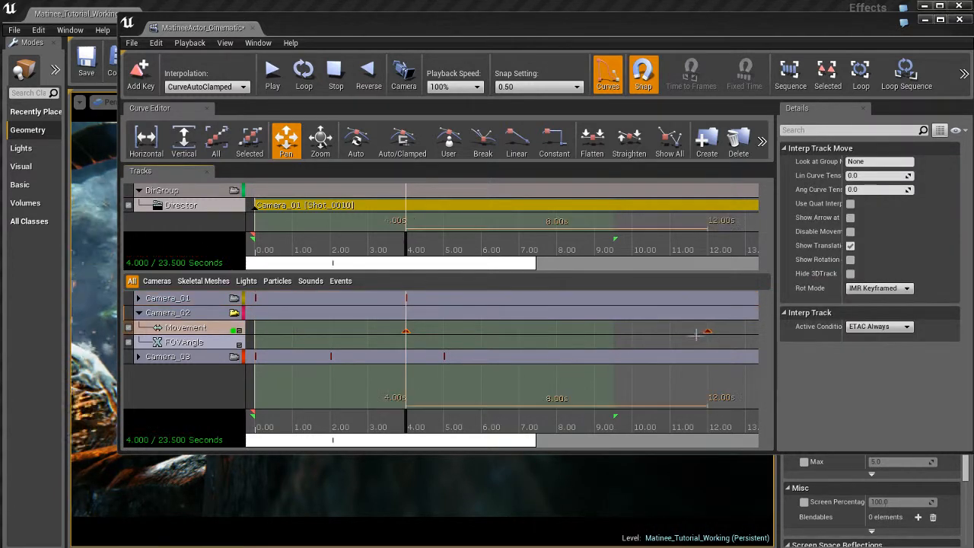
pyautogui.keyDown('ctrl'); pyautogui.moveTo(418, 336); pyautogui.dragTo(443, 332); pyautogui.keyUp('ctrl')
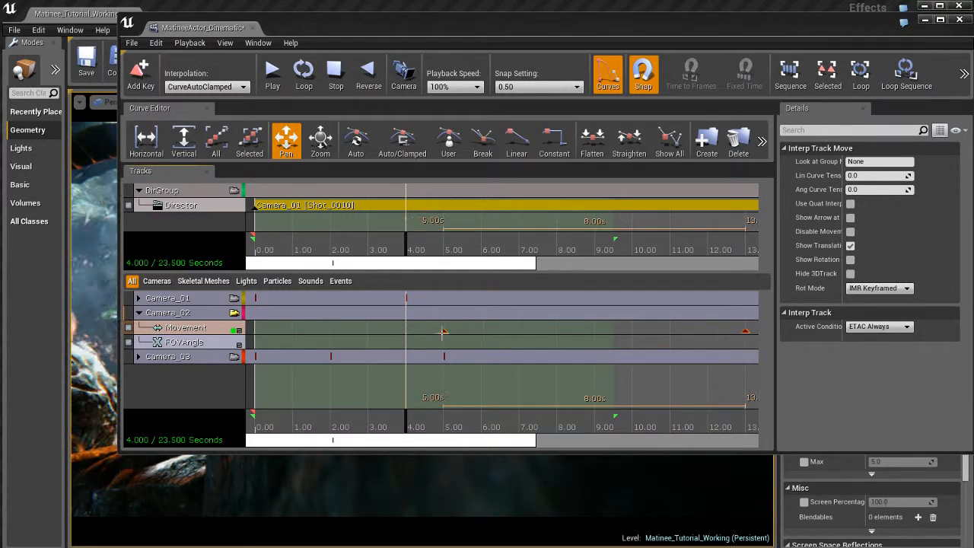
# Compare the Camera_01 and Camera_02 key timing, scrub through the Camera_02 shot and select its Movement key at 13.00 seconds.
pyautogui.click(185, 298)
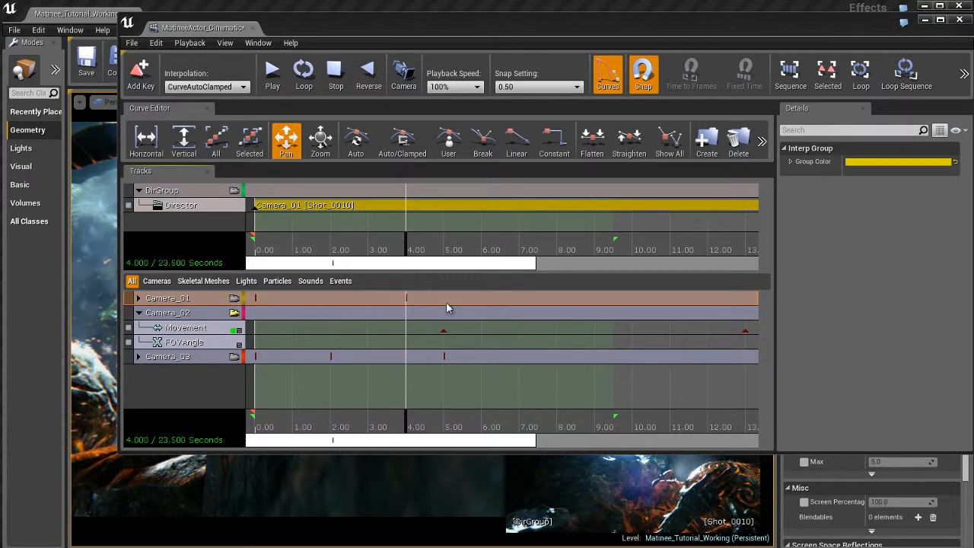
pyautogui.click(202, 314)
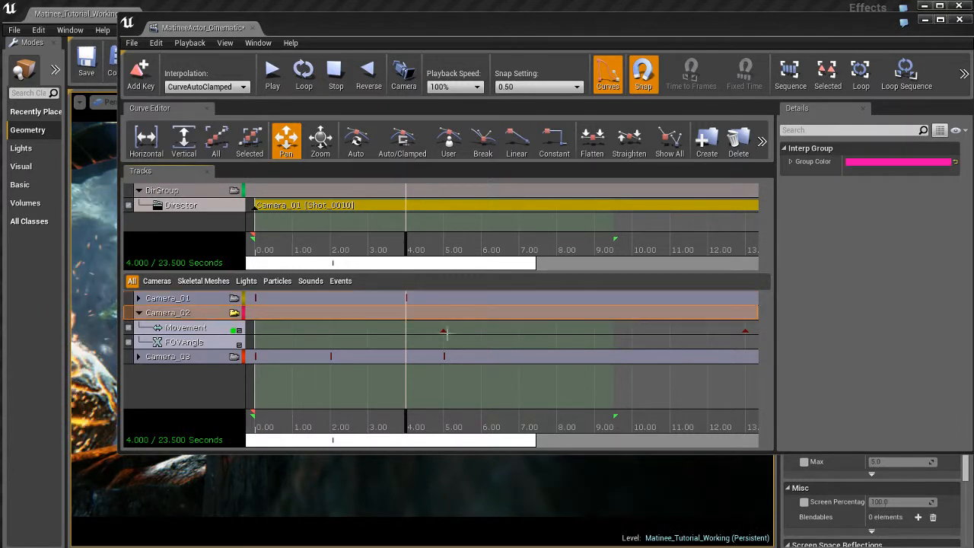
pyautogui.moveTo(408, 432); pyautogui.dragTo(684, 427)
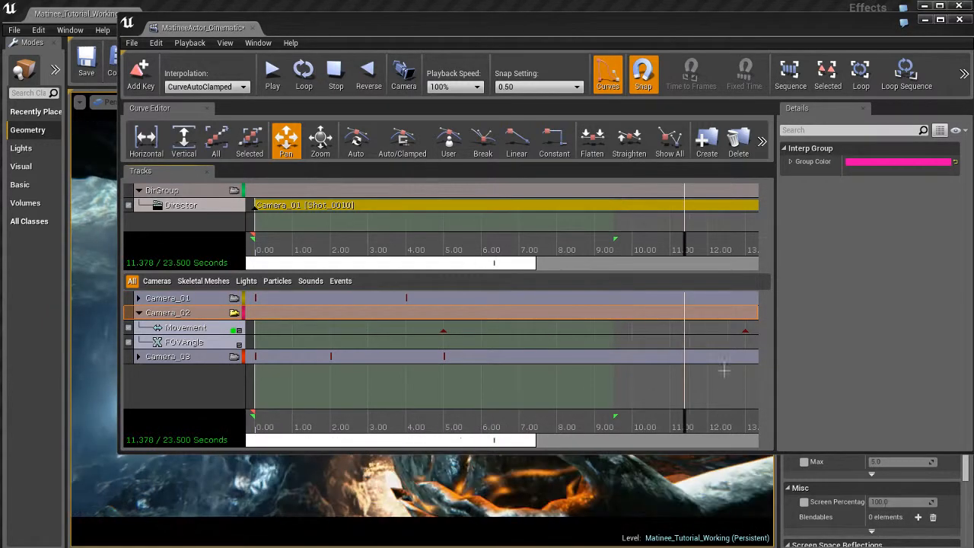
pyautogui.keyDown('ctrl'); pyautogui.click(746, 332); pyautogui.keyUp('ctrl')
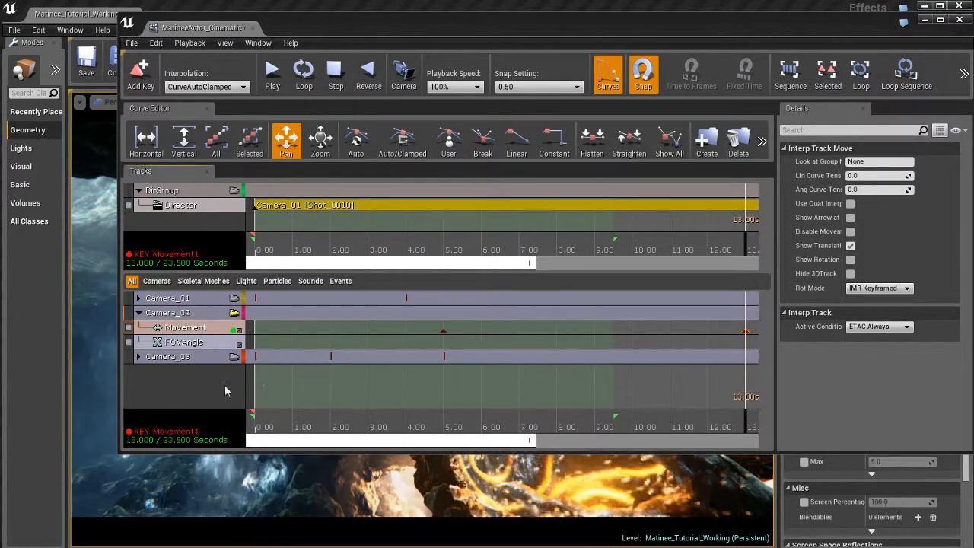
# Select all keys in Camera_03's Movement, focal distance and focal region tracks and shift them together to span 14.00 to 19.00 seconds.
pyautogui.click(201, 359)
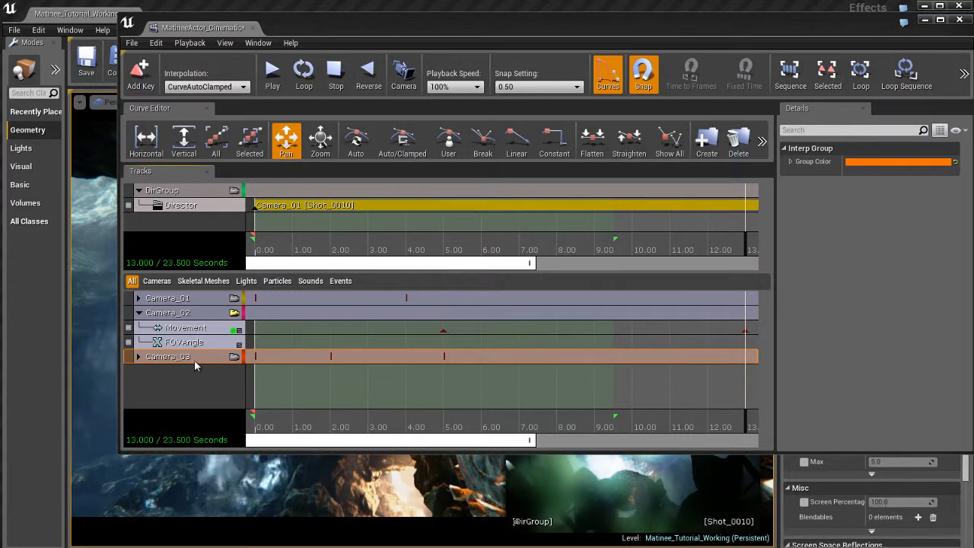
pyautogui.doubleClick(194, 360)
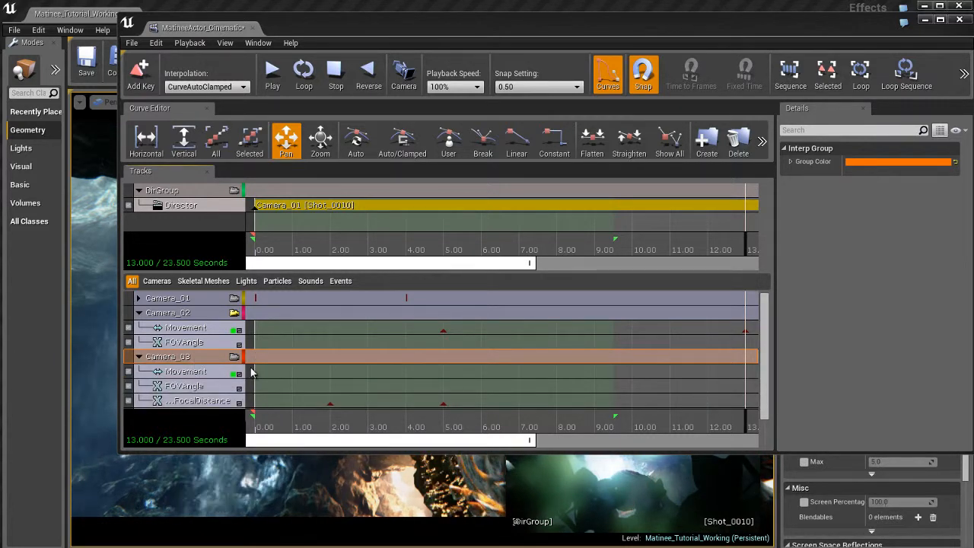
pyautogui.moveTo(252, 372); pyautogui.dragTo(210, 440)
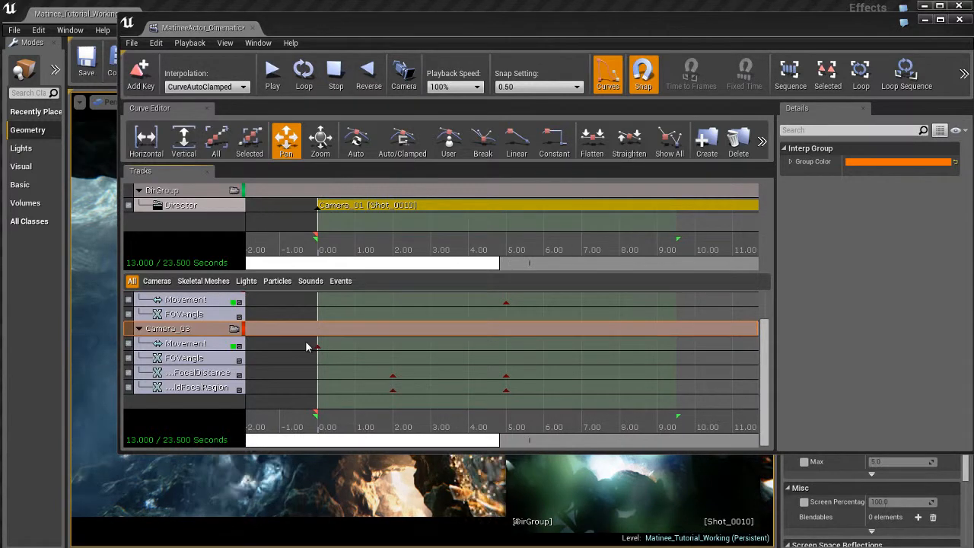
pyautogui.keyDown('ctrl'); pyautogui.keyDown('alt'); pyautogui.moveTo(297, 347); pyautogui.dragTo(566, 407); pyautogui.keyUp('alt'); pyautogui.keyUp('ctrl')
pyautogui.moveTo(580, 373); pyautogui.dragTo(586, 391)
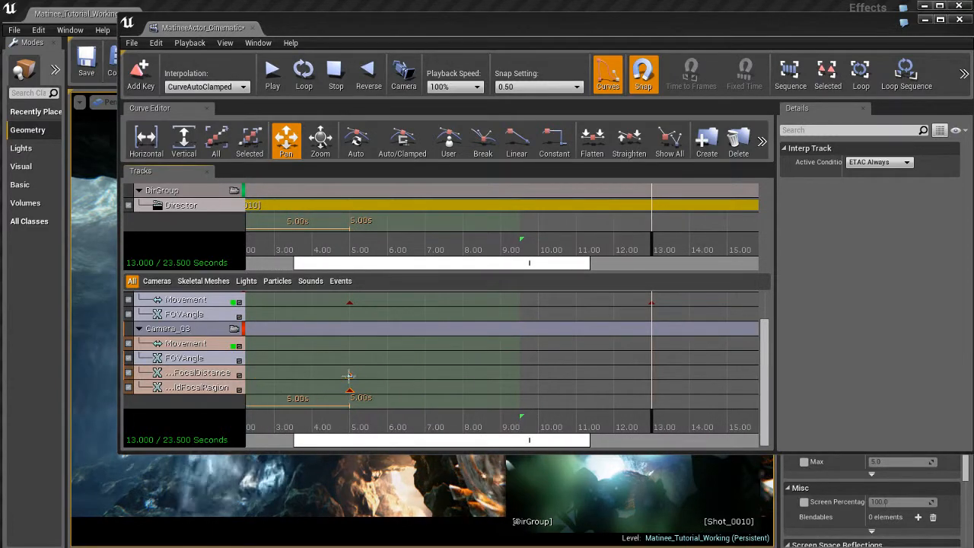
pyautogui.keyDown('ctrl'); pyautogui.moveTo(348, 375); pyautogui.dragTo(684, 382); pyautogui.keyUp('ctrl')
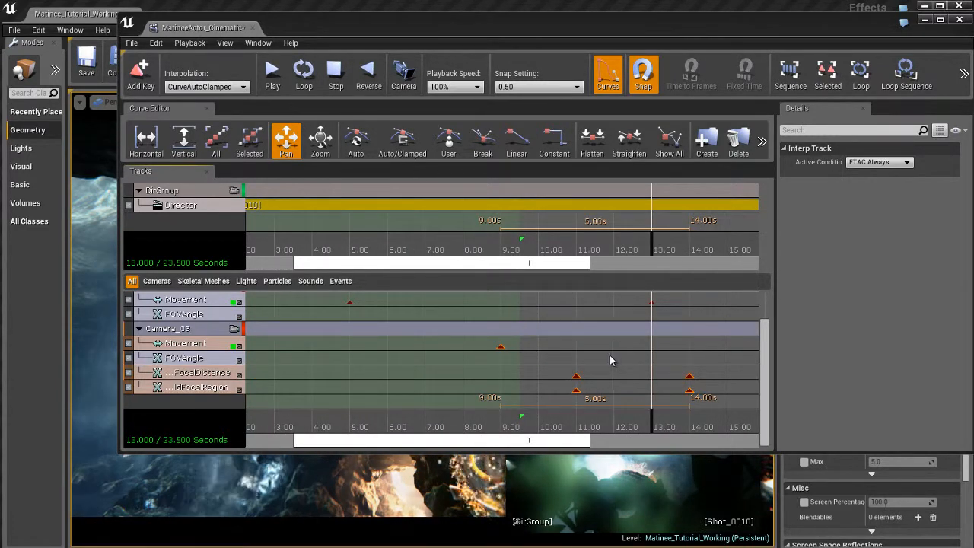
pyautogui.moveTo(609, 360); pyautogui.dragTo(698, 361)
pyautogui.moveTo(414, 366); pyautogui.dragTo(526, 371)
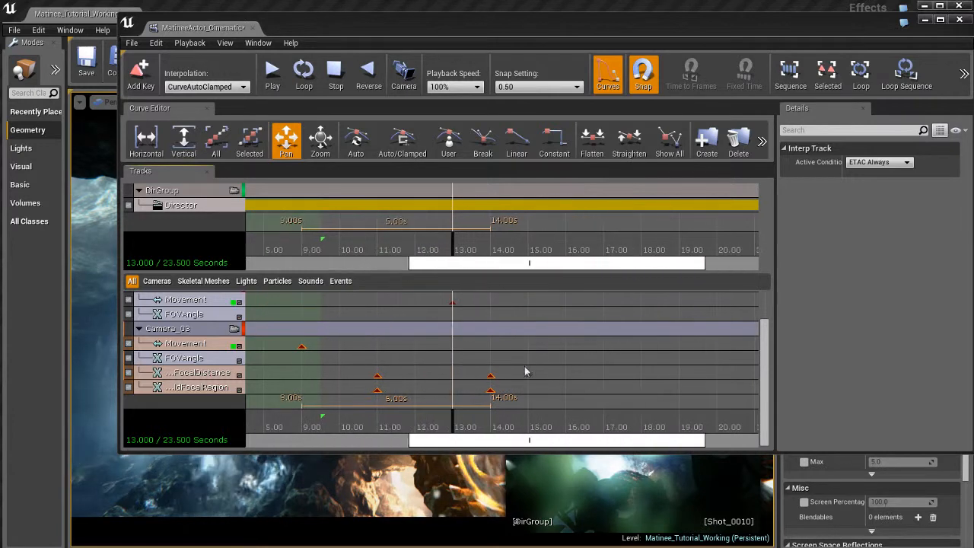
pyautogui.moveTo(376, 375)
pyautogui.keyDown('ctrl'); pyautogui.mouseDown()
pyautogui.moveTo(538, 381)
pyautogui.moveTo(528, 377)
pyautogui.mouseUp(); pyautogui.keyUp('ctrl')
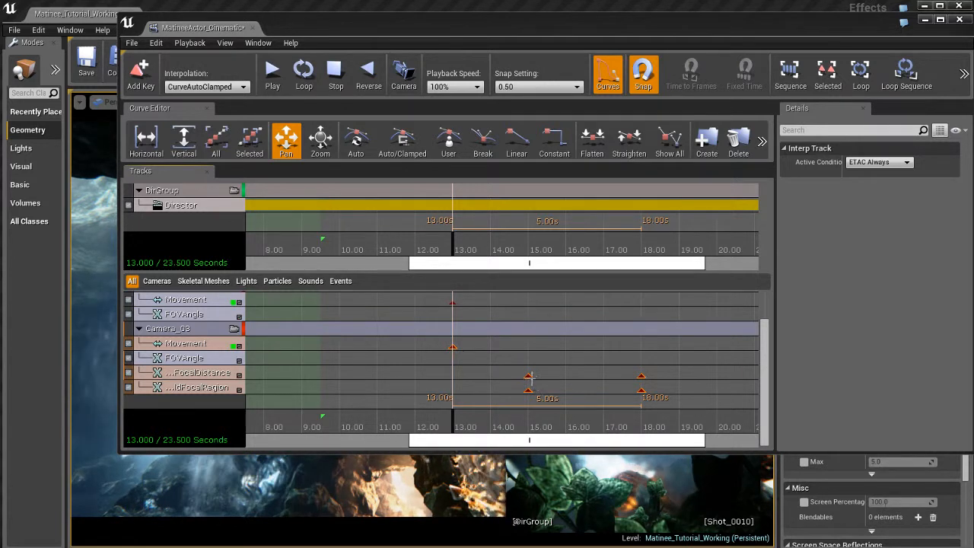
pyautogui.moveTo(526, 376)
pyautogui.keyDown('ctrl'); pyautogui.mouseDown()
pyautogui.moveTo(493, 375)
pyautogui.moveTo(619, 359)
pyautogui.moveTo(587, 369)
pyautogui.moveTo(615, 351)
pyautogui.moveTo(613, 399)
pyautogui.mouseUp(); pyautogui.keyUp('ctrl')
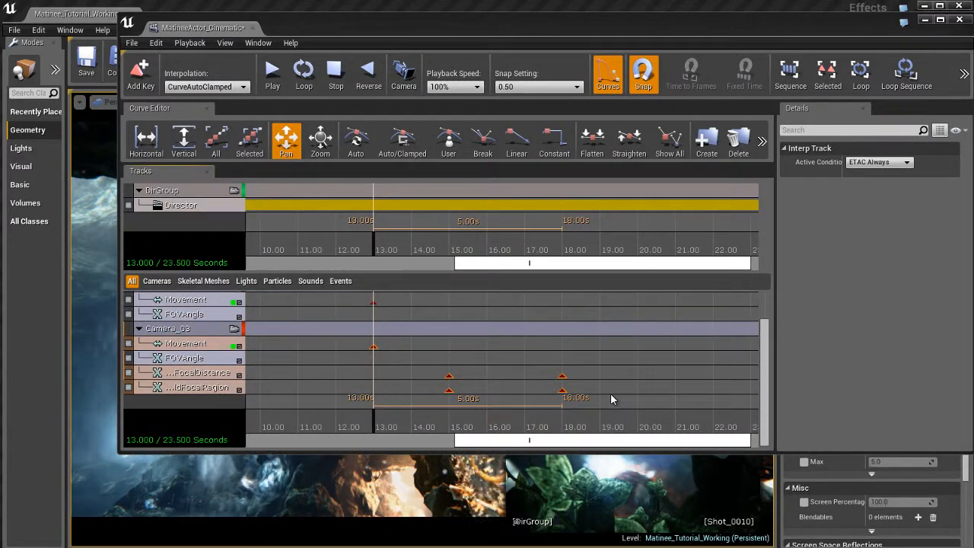
pyautogui.keyDown('ctrl'); pyautogui.moveTo(374, 346); pyautogui.dragTo(412, 346); pyautogui.keyUp('ctrl')
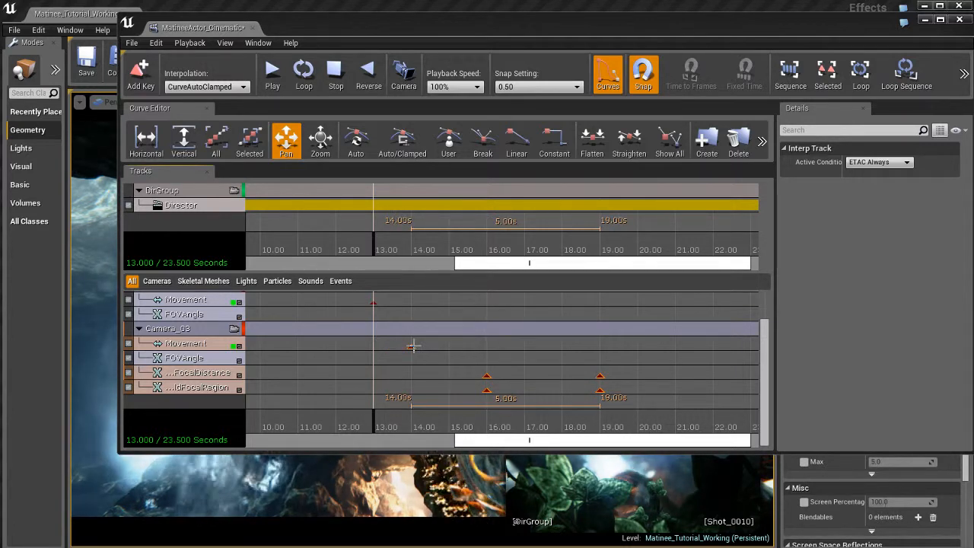
# Collapse the Camera_03 and Camera_02 groups and fit the whole sequence in the timeline.
pyautogui.moveTo(411, 423); pyautogui.dragTo(279, 424)
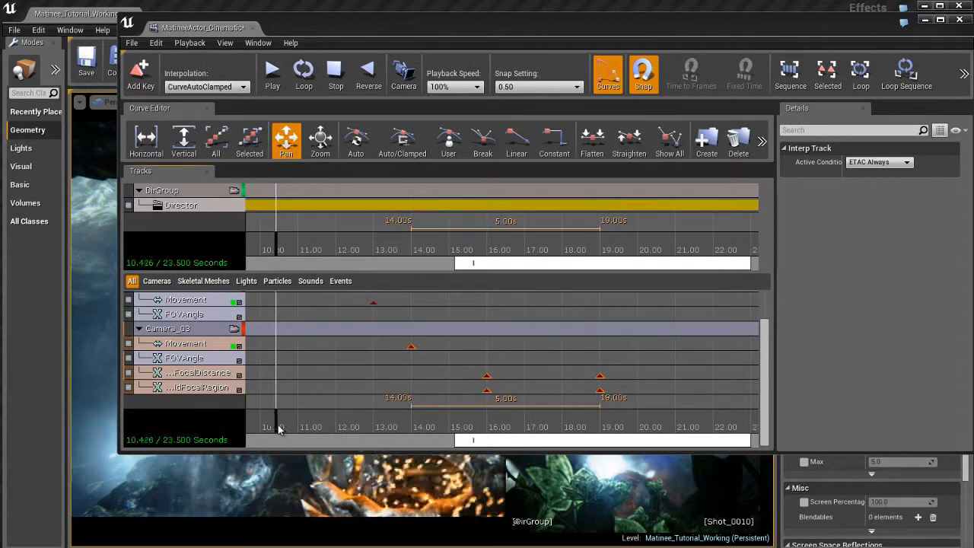
pyautogui.doubleClick(211, 330)
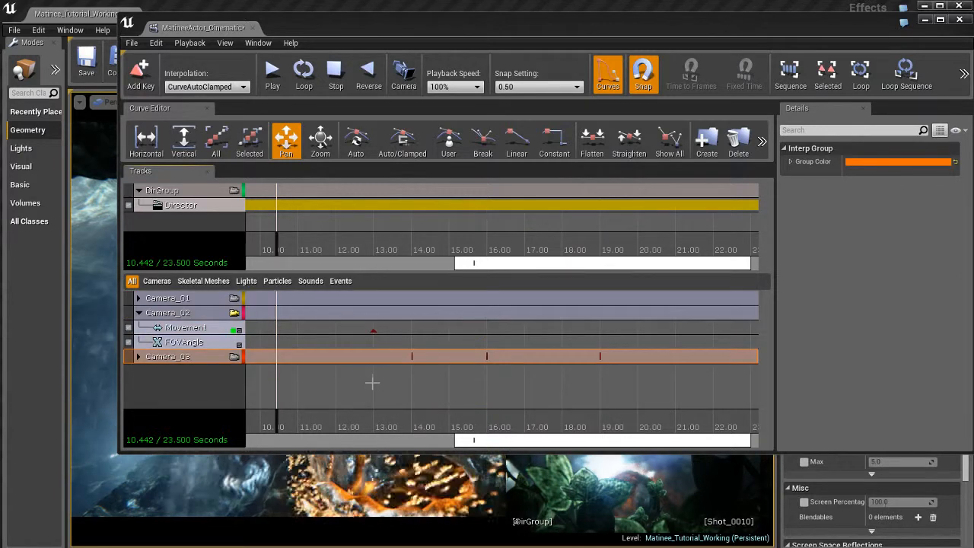
pyautogui.moveTo(373, 381); pyautogui.dragTo(272, 343)
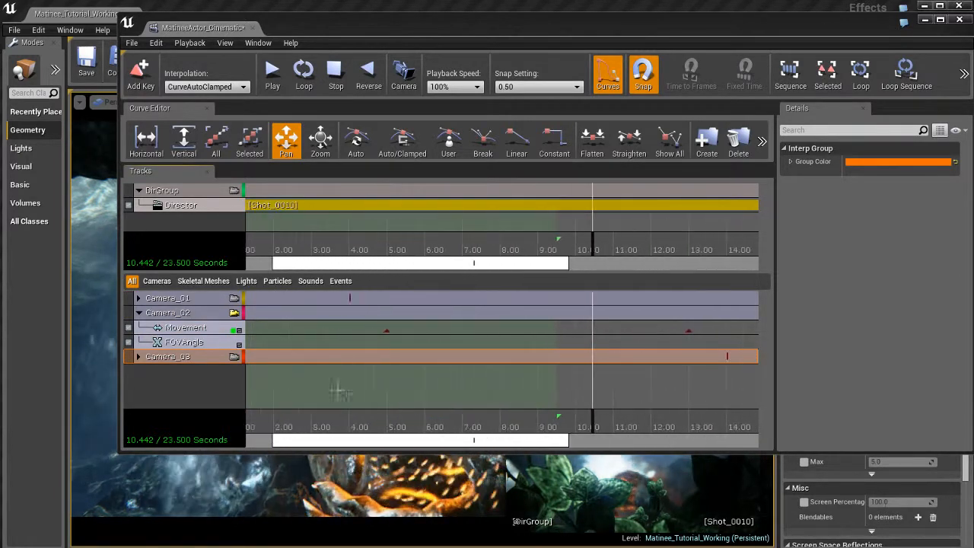
pyautogui.scroll(-3, 434, 388)
pyautogui.scroll(-1, 431, 388)
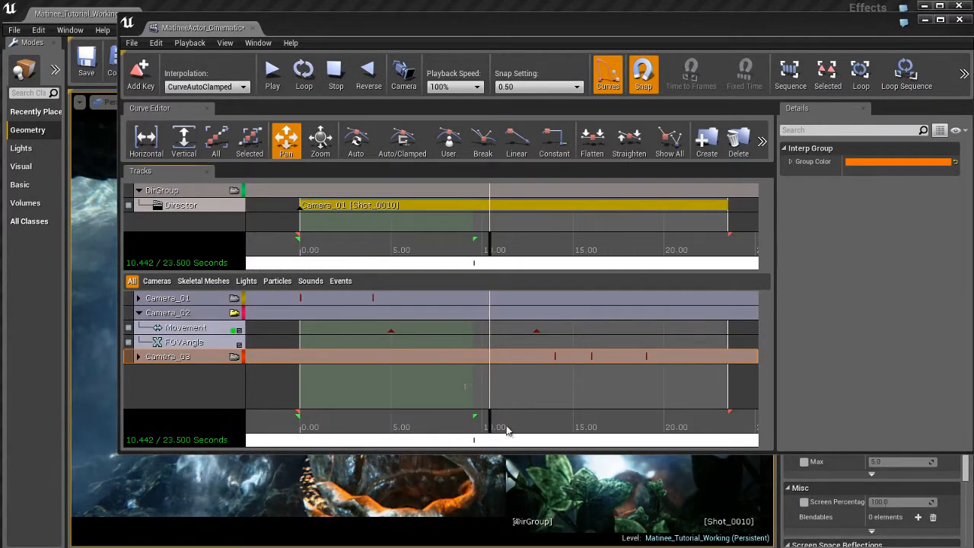
pyautogui.click(366, 429)
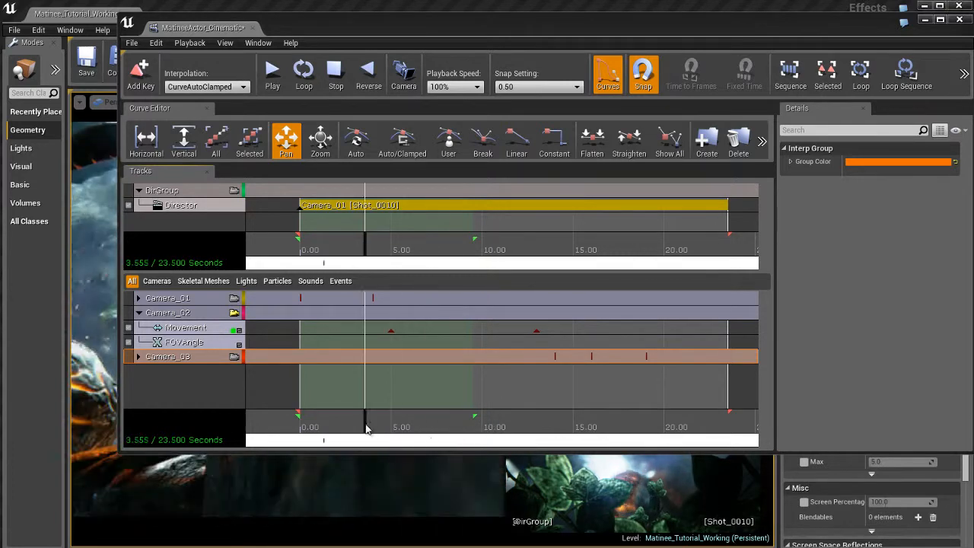
pyautogui.doubleClick(213, 314)
# Preview the Camera_01, Camera_02 and Camera_03 shots in turn by selecting each group and scrubbing through its keys.
pyautogui.click(175, 297)
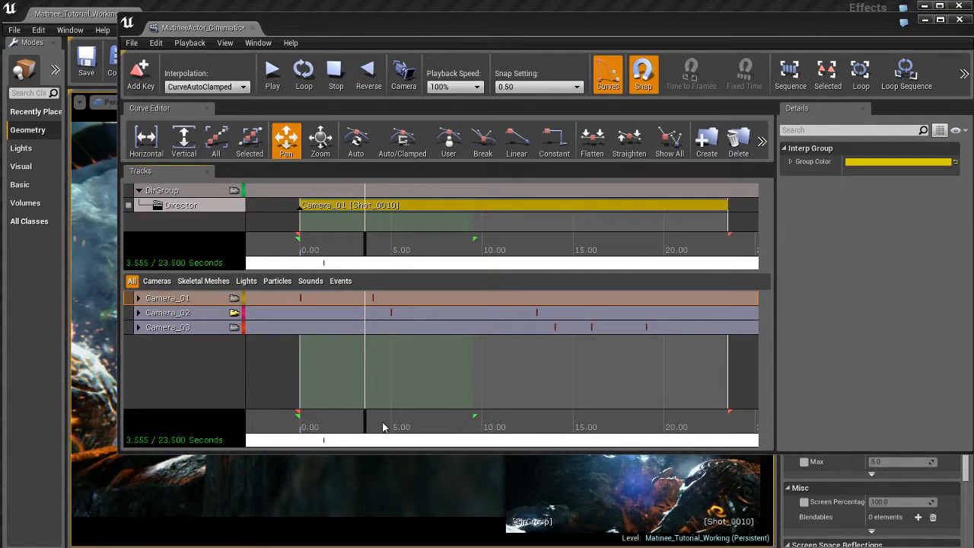
pyautogui.click(290, 427)
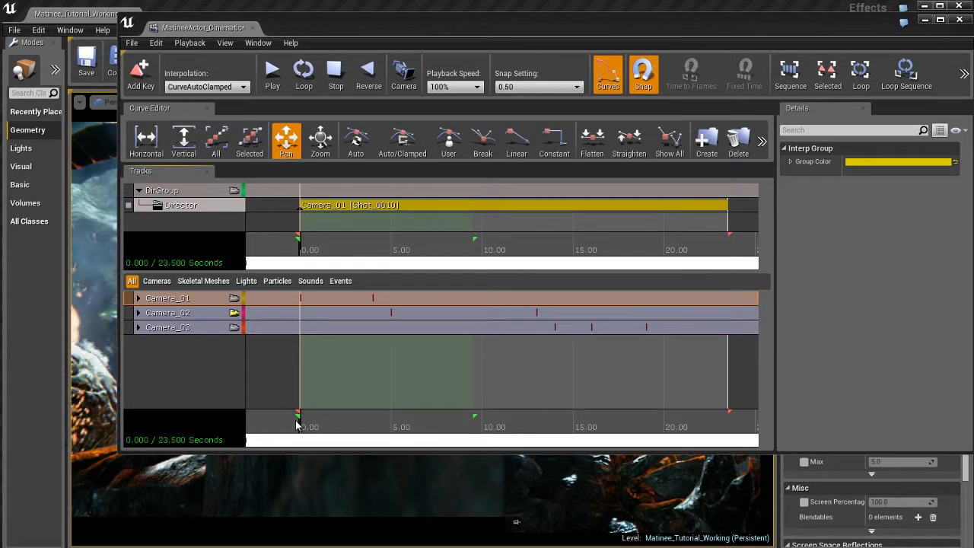
pyautogui.moveTo(307, 424); pyautogui.dragTo(394, 426)
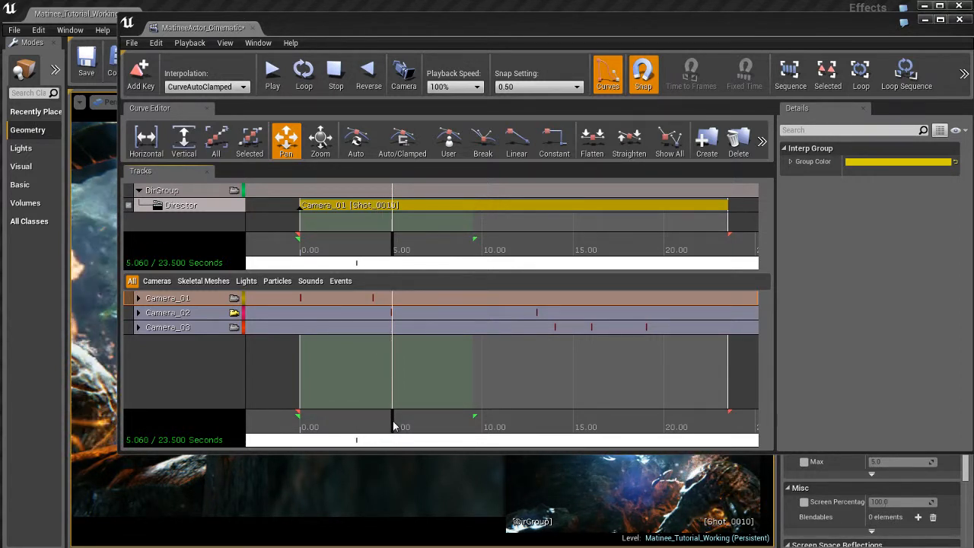
pyautogui.moveTo(393, 427); pyautogui.dragTo(392, 422)
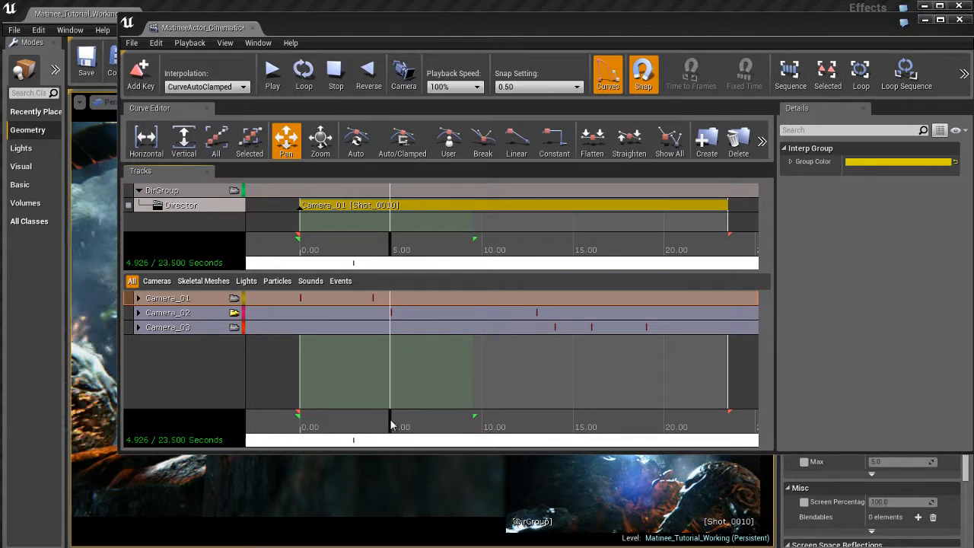
pyautogui.click(224, 313)
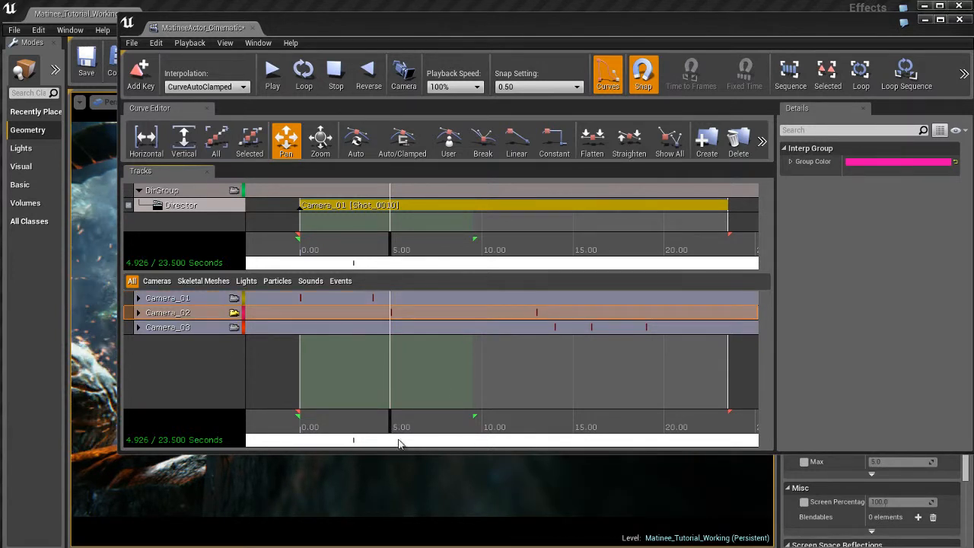
pyautogui.moveTo(391, 423); pyautogui.dragTo(556, 427)
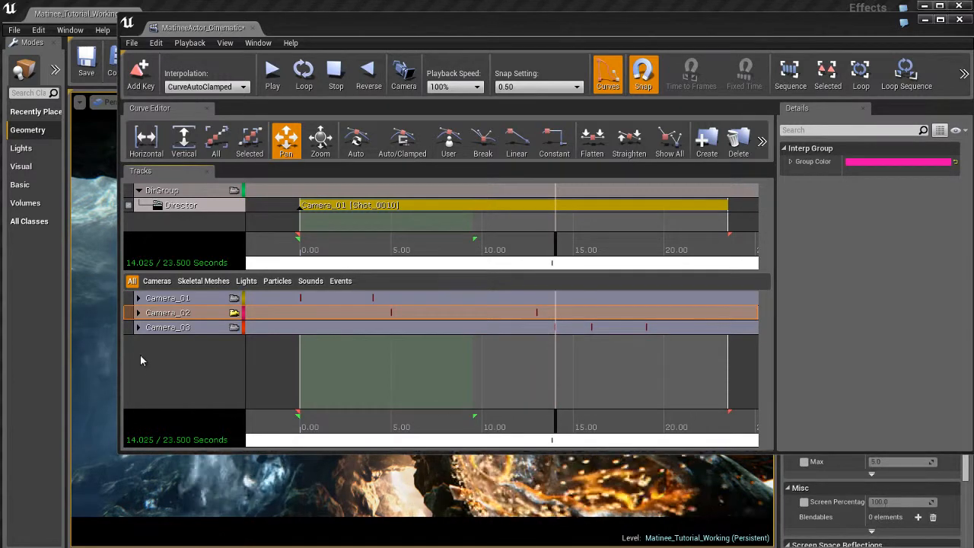
pyautogui.click(204, 327)
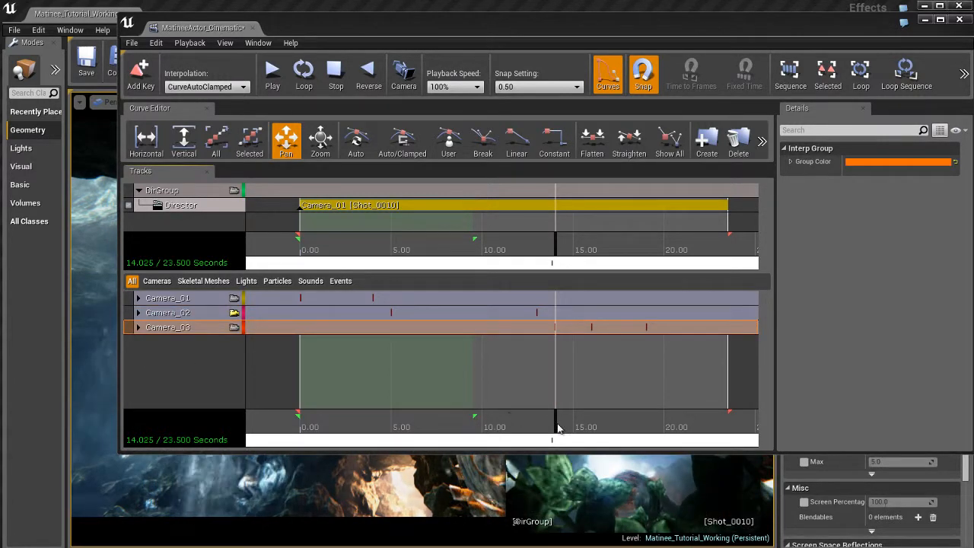
pyautogui.moveTo(558, 428); pyautogui.dragTo(643, 425)
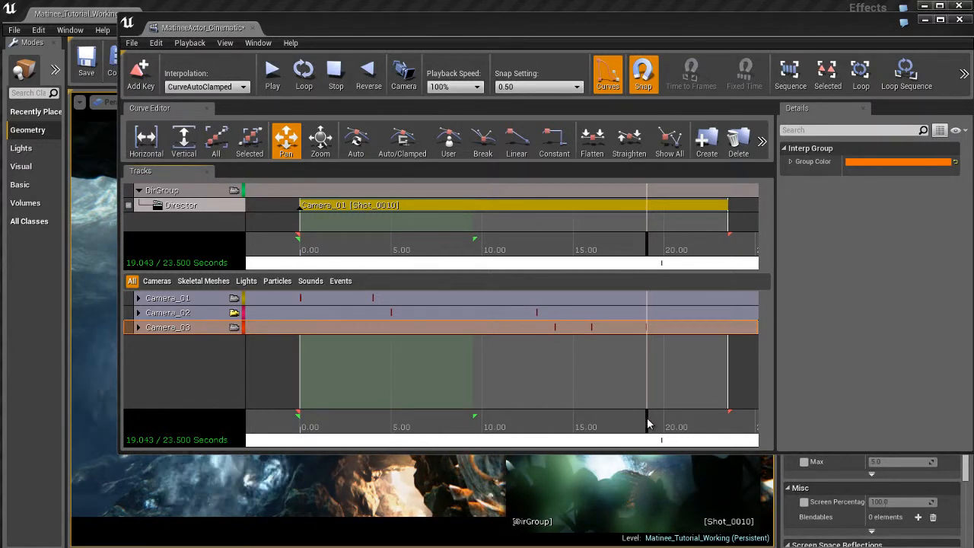
# Set the end of the sequence to 21.00 seconds, two seconds after Camera_03's last key.
pyautogui.moveTo(646, 424); pyautogui.dragTo(689, 431)
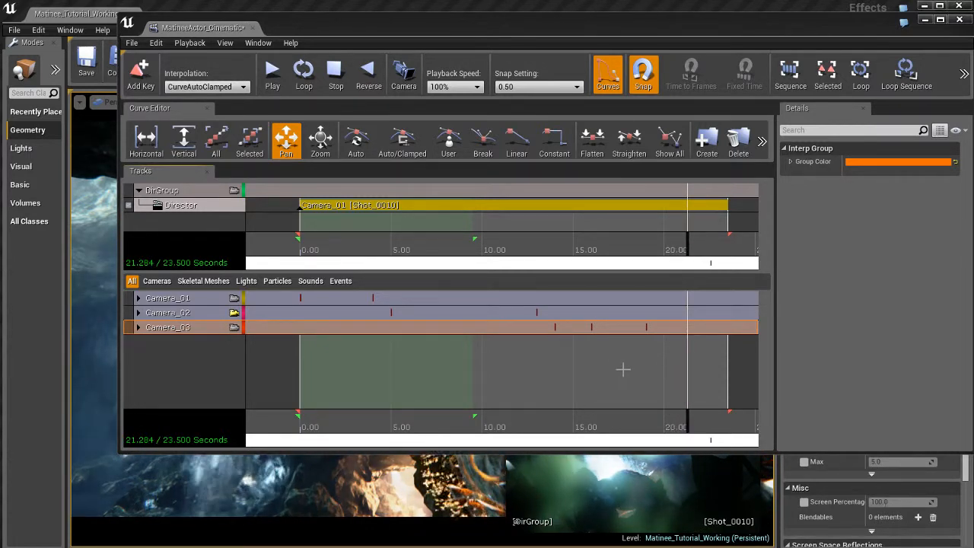
pyautogui.scroll(2, 622, 370)
pyautogui.scroll(3, 623, 369)
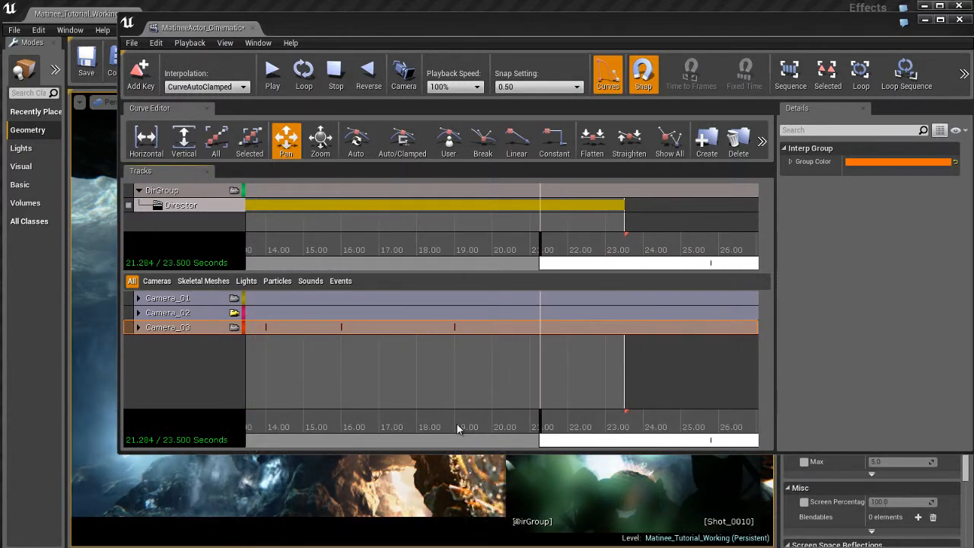
pyautogui.click(457, 424)
pyautogui.moveTo(457, 424); pyautogui.dragTo(530, 424)
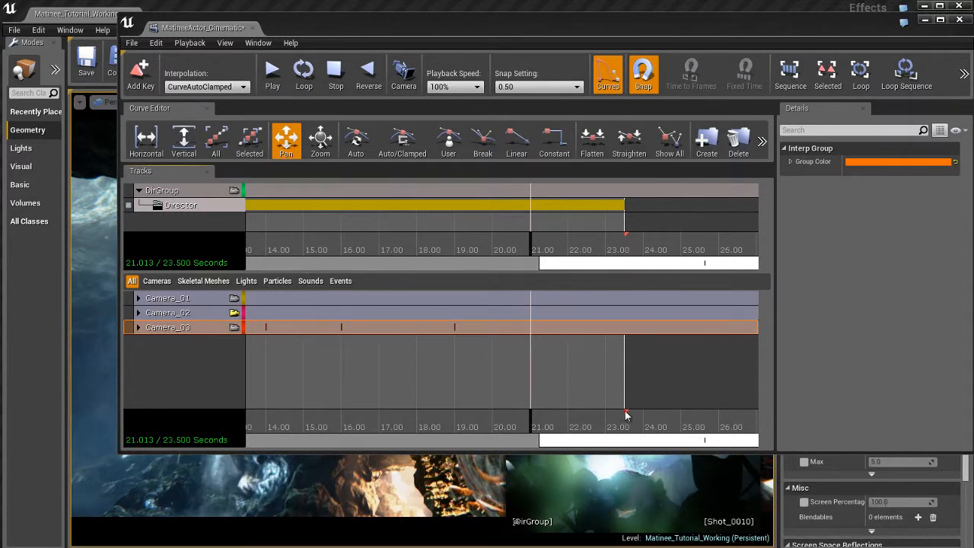
pyautogui.moveTo(625, 414)
pyautogui.mouseDown()
pyautogui.moveTo(576, 416)
pyautogui.moveTo(646, 413)
pyautogui.mouseUp()
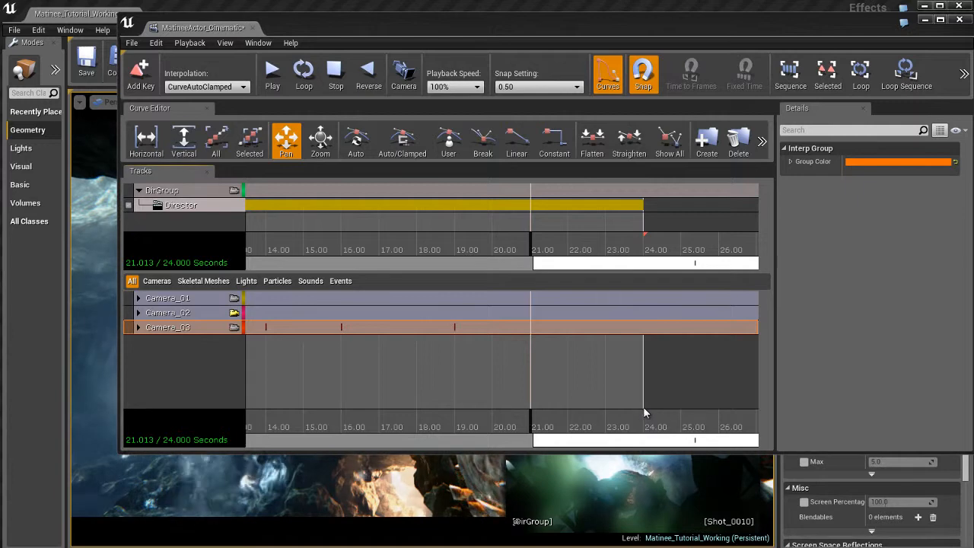
pyautogui.moveTo(645, 409); pyautogui.dragTo(533, 421)
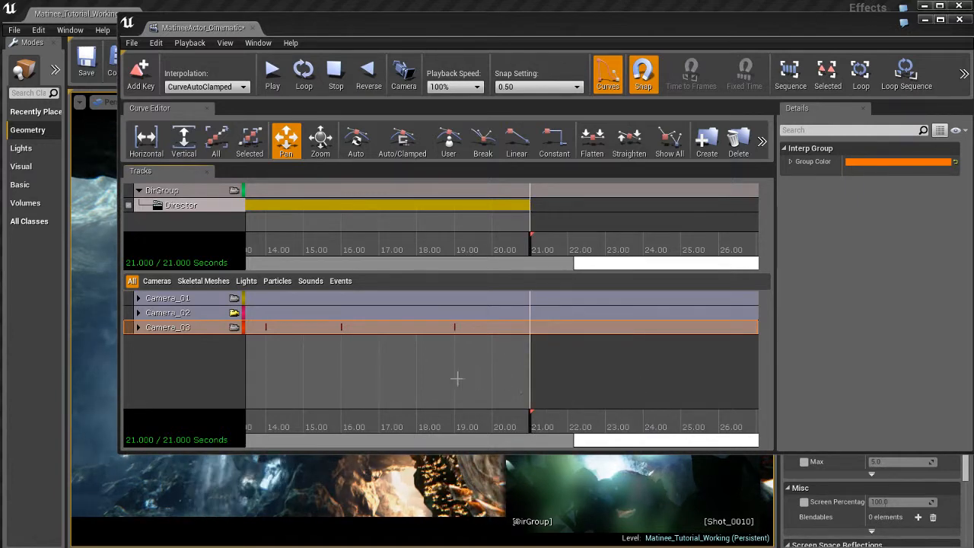
# Extend the end of the loop section to 21.00 seconds and enlarge the director group's track area.
pyautogui.moveTo(256, 380)
pyautogui.mouseDown()
pyautogui.moveTo(456, 380)
pyautogui.moveTo(459, 403)
pyautogui.moveTo(500, 415)
pyautogui.moveTo(646, 420)
pyautogui.mouseUp()
pyautogui.scroll(-5, 535, 380)
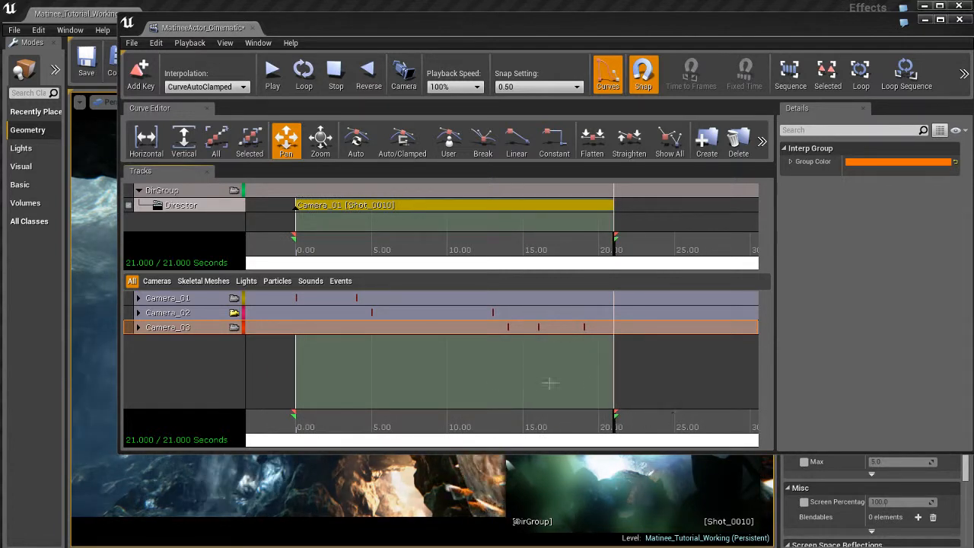
pyautogui.moveTo(550, 383)
pyautogui.mouseDown()
pyautogui.moveTo(469, 383)
pyautogui.moveTo(531, 384)
pyautogui.mouseUp()
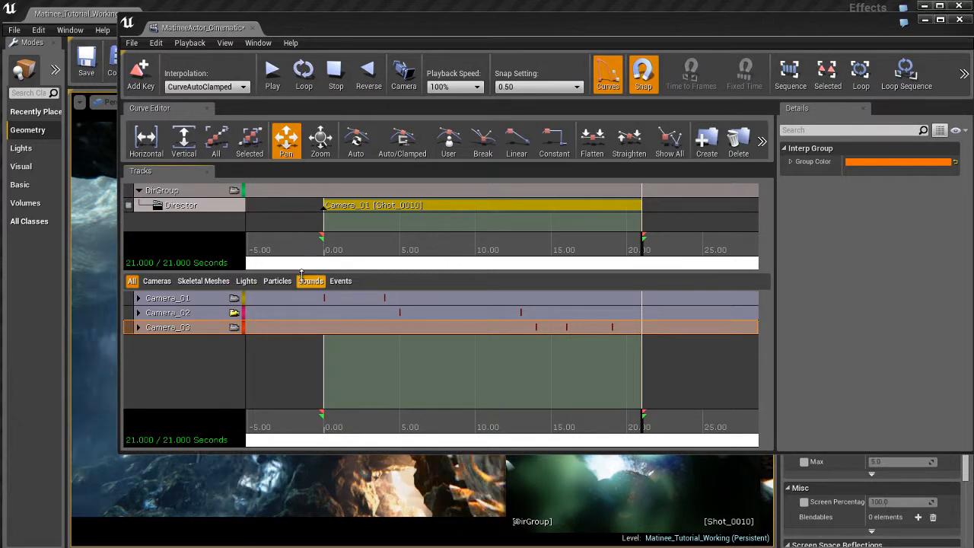
pyautogui.moveTo(301, 274); pyautogui.dragTo(386, 355)
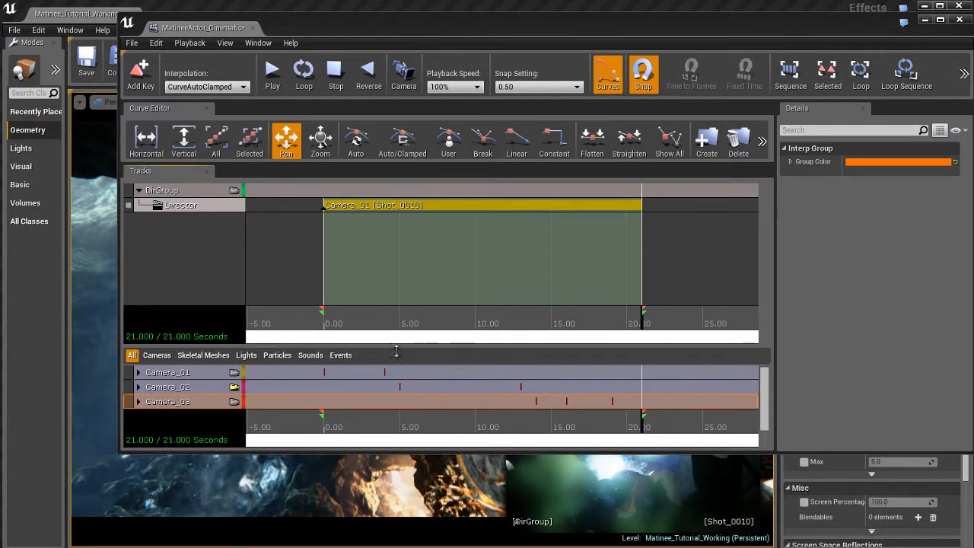
# Add a Director track cut to Camera_02 at 5.00 seconds, on Camera_02's first key.
pyautogui.click(320, 321)
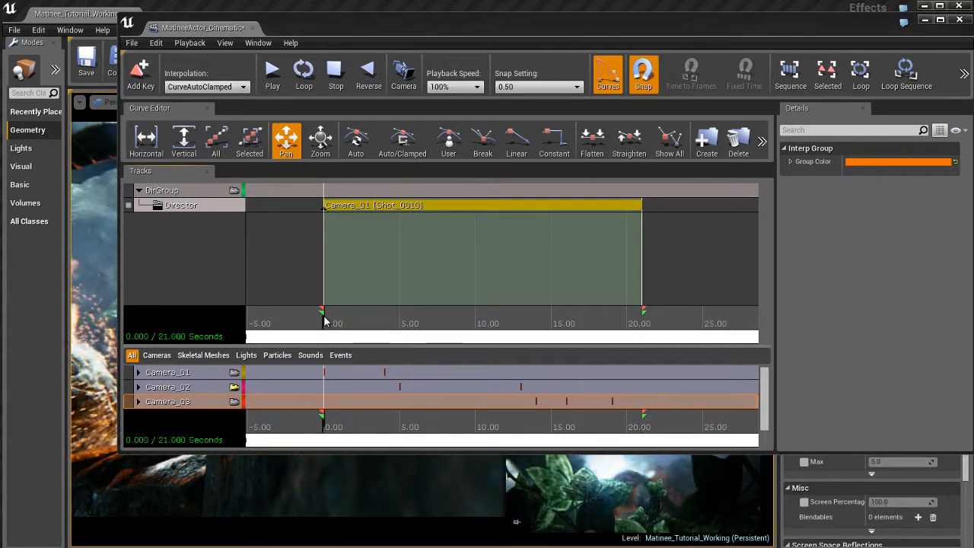
pyautogui.moveTo(336, 315); pyautogui.dragTo(385, 320)
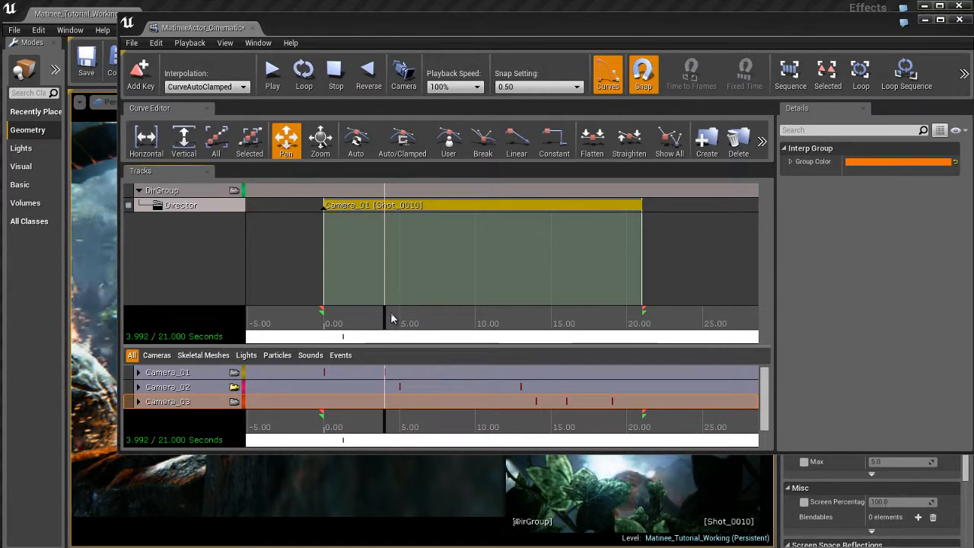
pyautogui.moveTo(384, 321); pyautogui.dragTo(396, 322)
pyautogui.moveTo(400, 323); pyautogui.dragTo(400, 322)
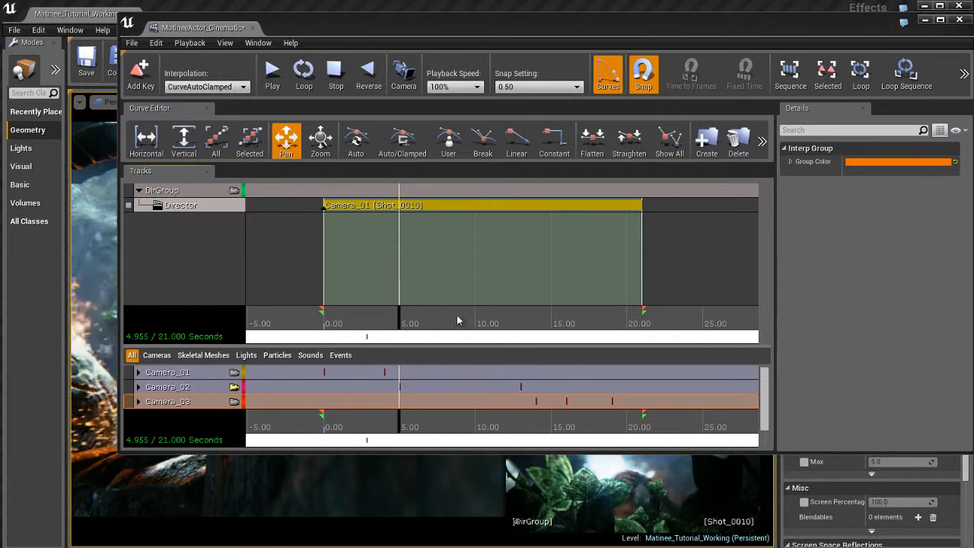
pyautogui.click(220, 207)
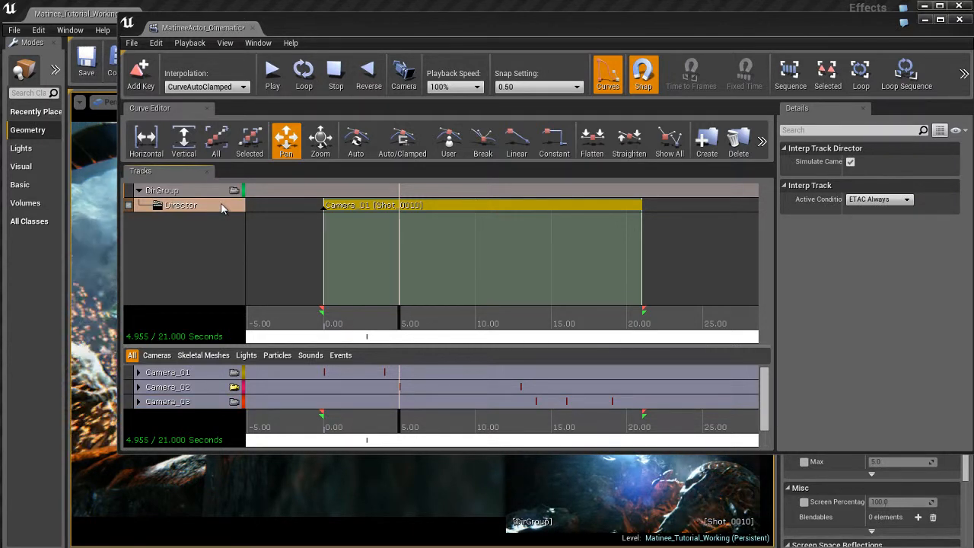
pyautogui.press('Return')
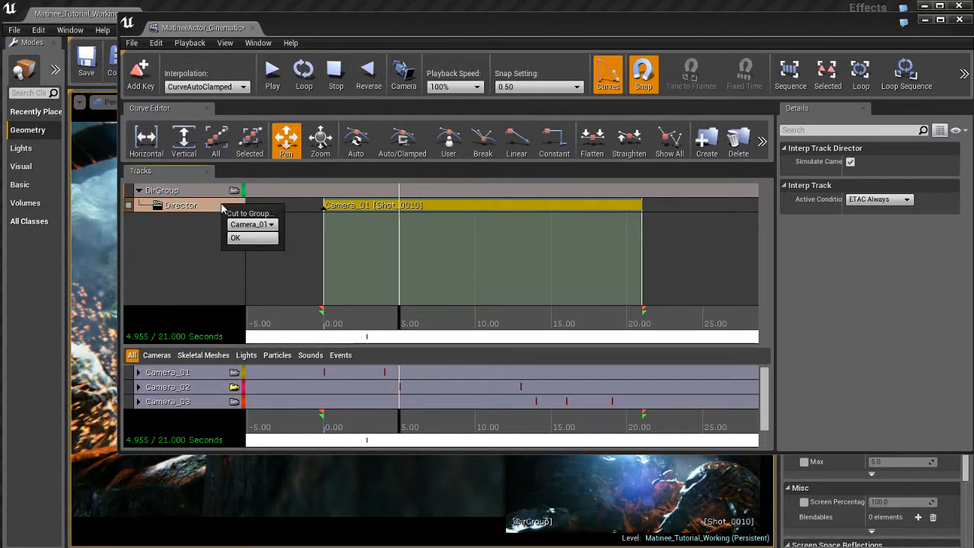
pyautogui.click(269, 225)
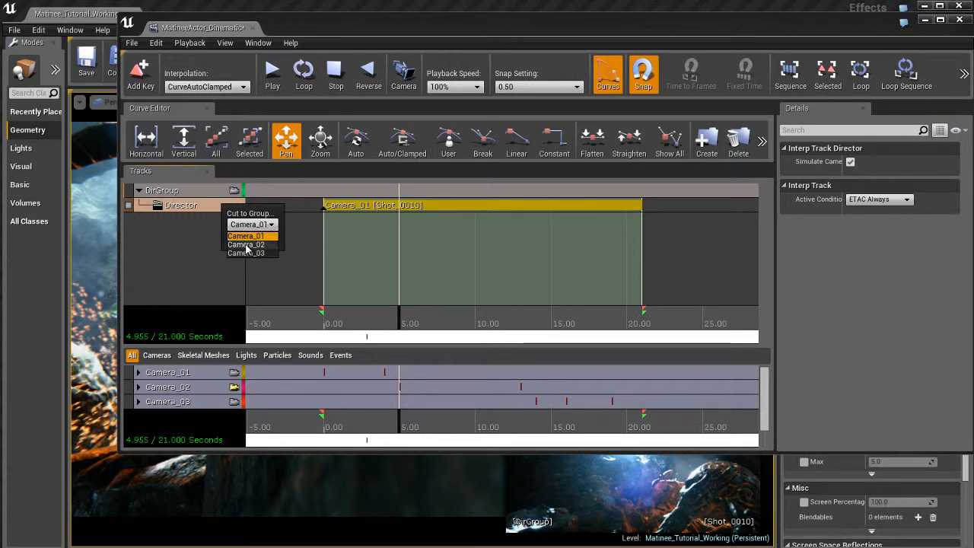
pyautogui.click(246, 244)
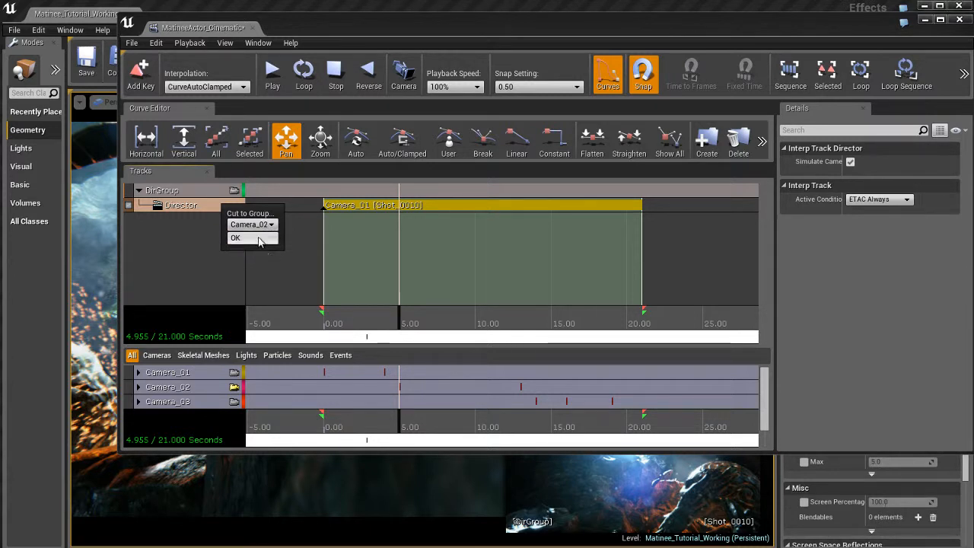
pyautogui.click(239, 238)
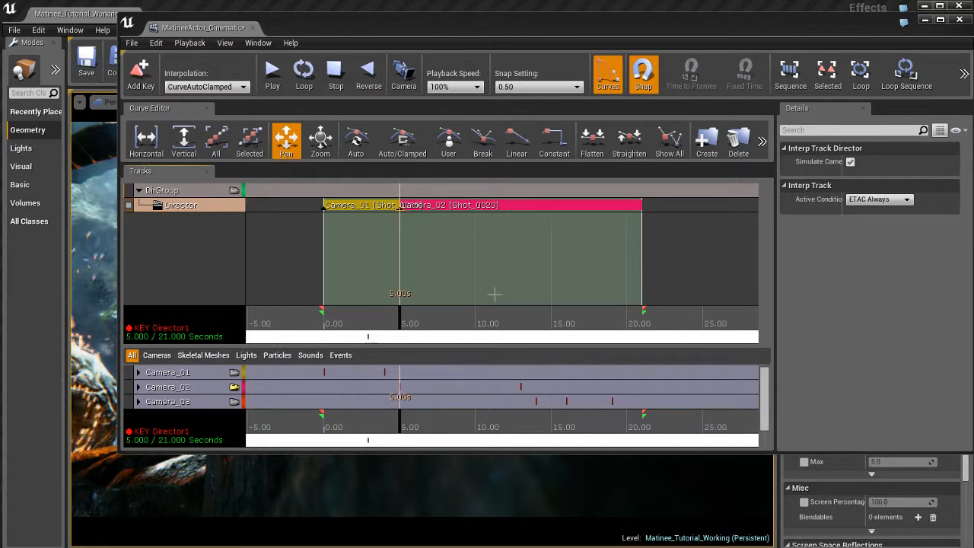
# Add a Director track cut to Camera_03 at 14.00 seconds, on Camera_03's first key.
pyautogui.moveTo(393, 318)
pyautogui.mouseDown()
pyautogui.moveTo(311, 317)
pyautogui.moveTo(401, 321)
pyautogui.mouseUp()
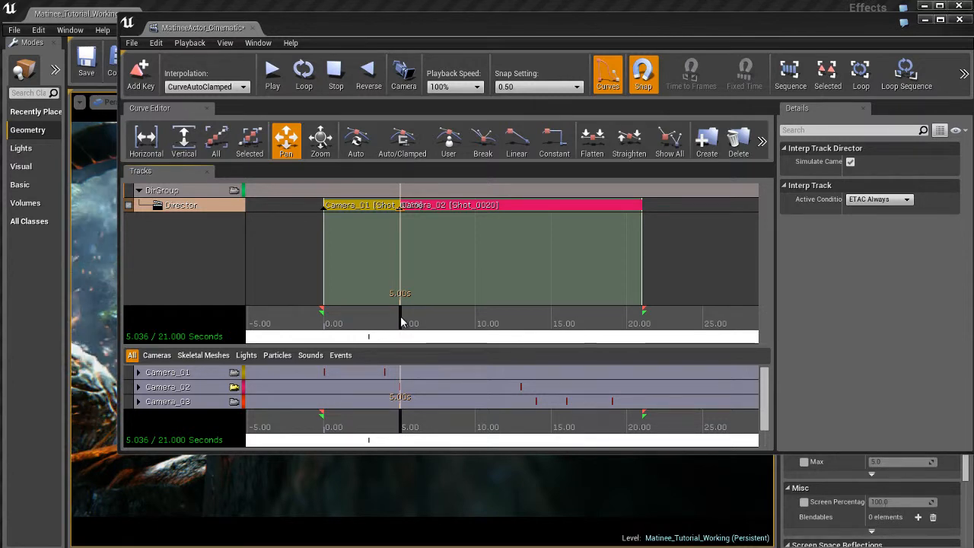
pyautogui.moveTo(401, 321); pyautogui.dragTo(538, 326)
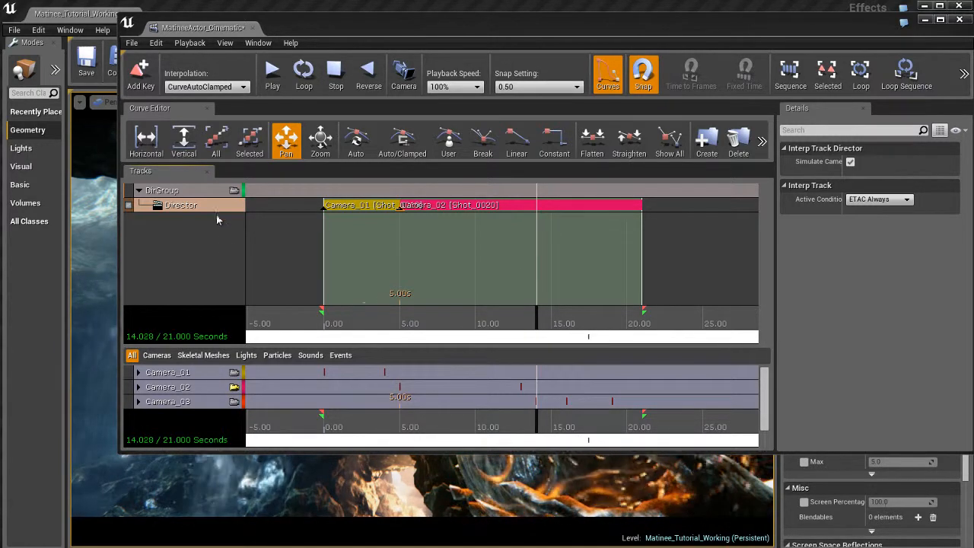
pyautogui.press('Return')
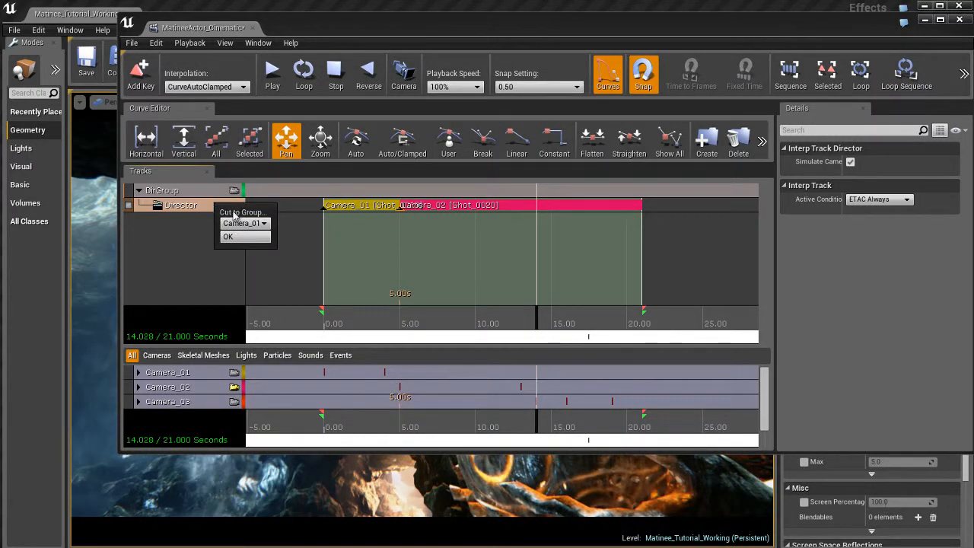
pyautogui.click(256, 223)
pyautogui.click(255, 249)
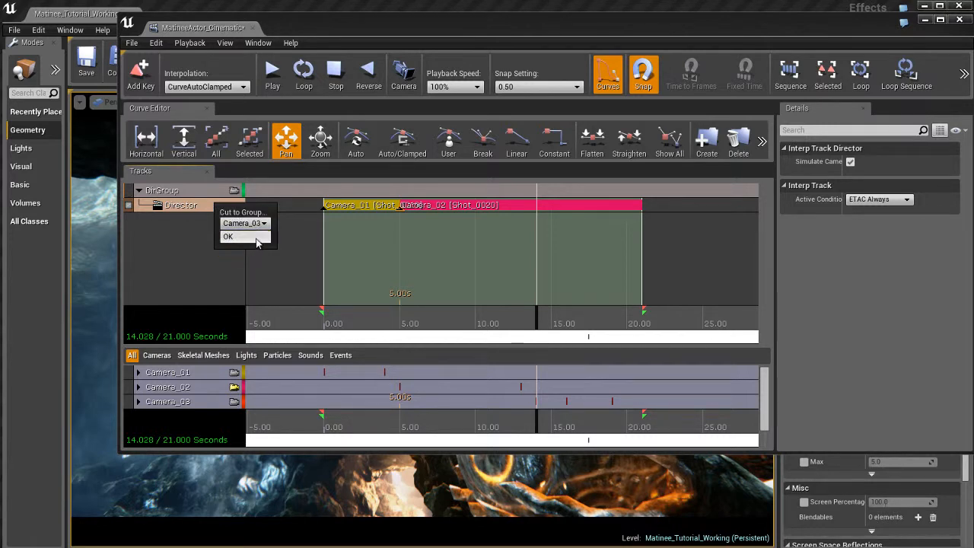
pyautogui.click(228, 236)
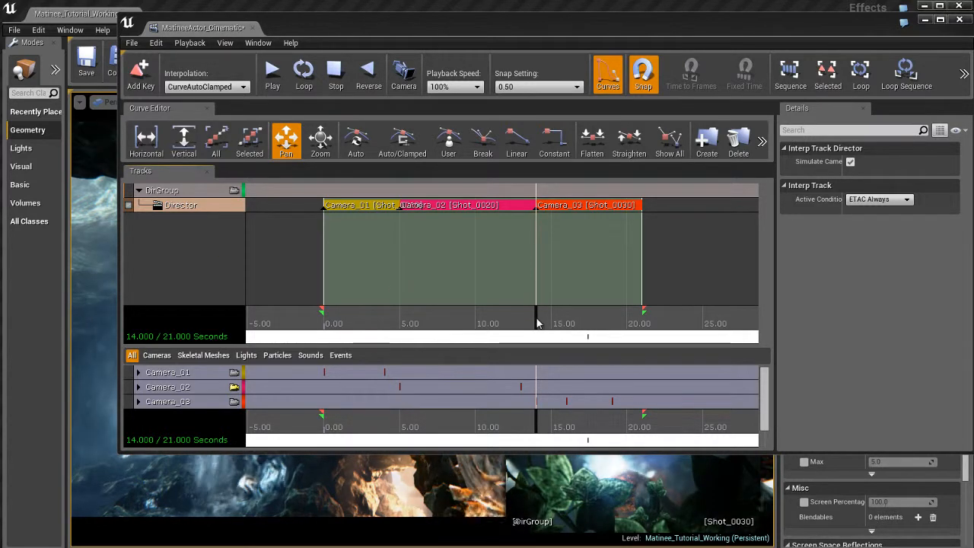
# Scrub through the cuts to the end of the sequence and return to 0.00 seconds.
pyautogui.moveTo(540, 322); pyautogui.dragTo(650, 324)
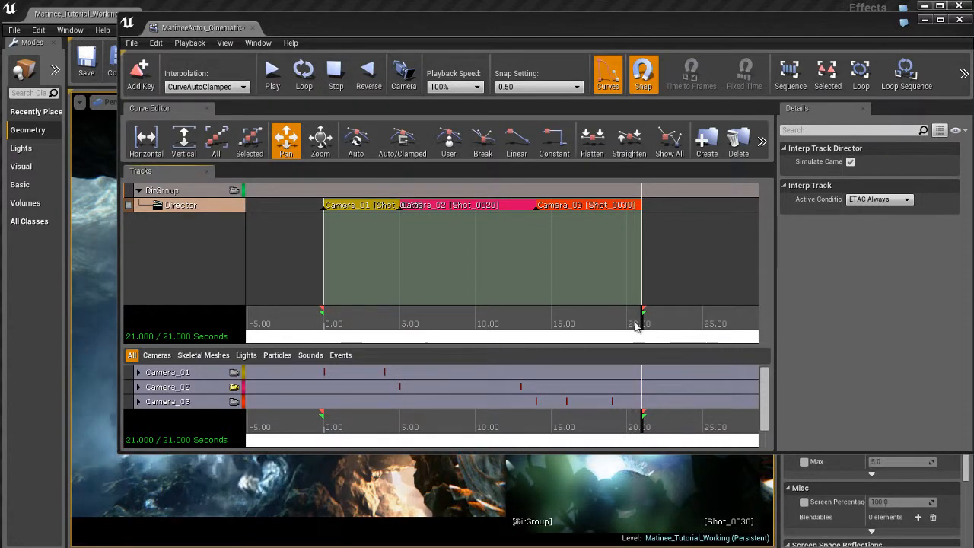
pyautogui.moveTo(636, 325); pyautogui.dragTo(369, 239)
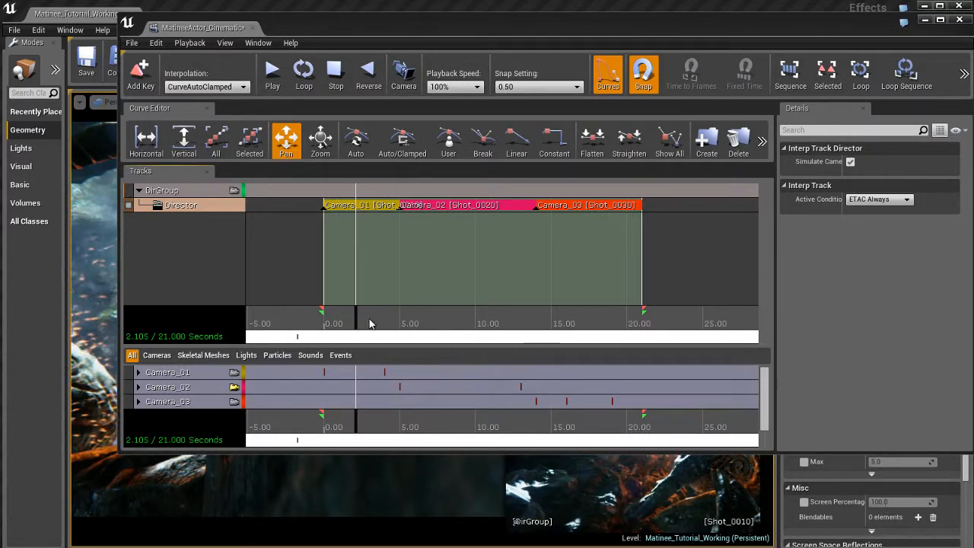
pyautogui.moveTo(369, 322); pyautogui.dragTo(277, 321)
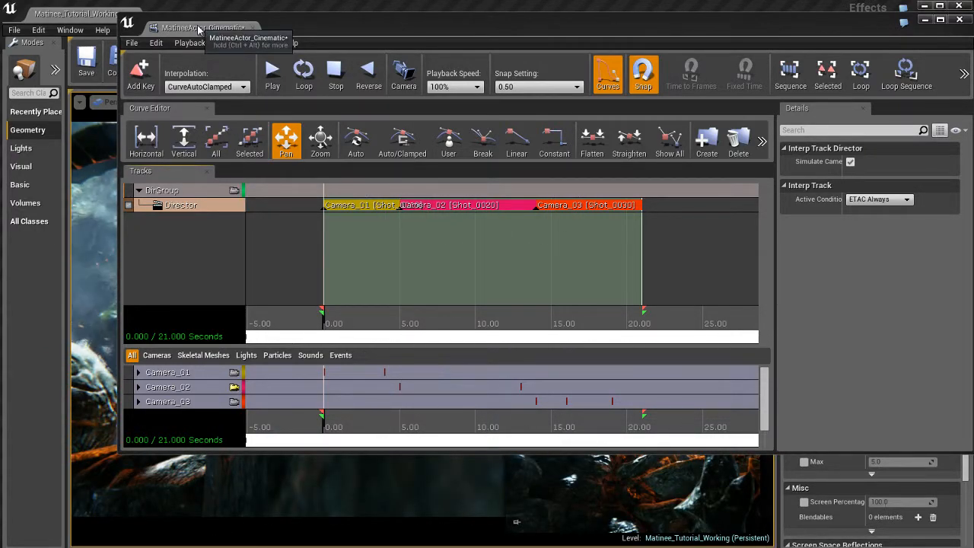
# Move and shrink the floating Matinee window to uncover the viewport, and play the sequence with its camera cuts.
pyautogui.moveTo(201, 28); pyautogui.dragTo(358, 22)
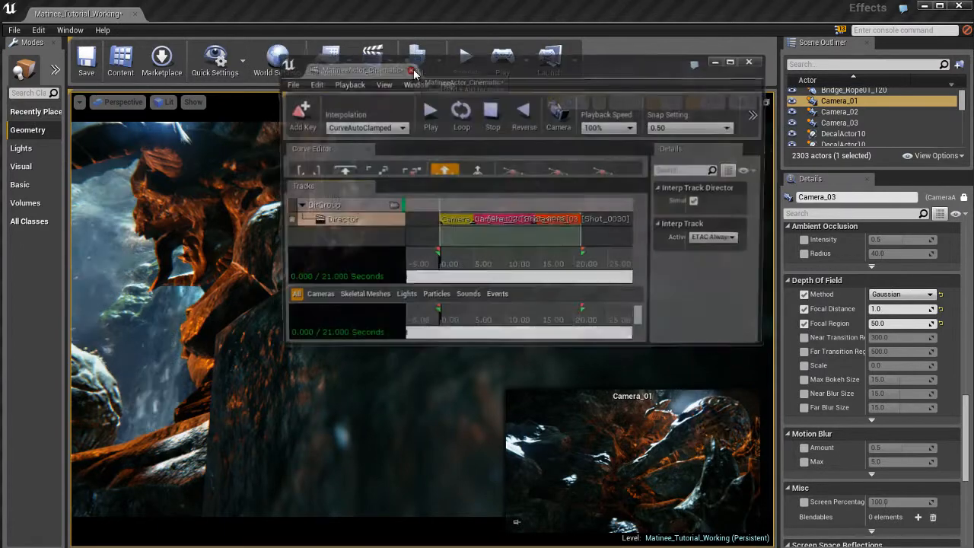
pyautogui.moveTo(444, 21); pyautogui.dragTo(644, 18)
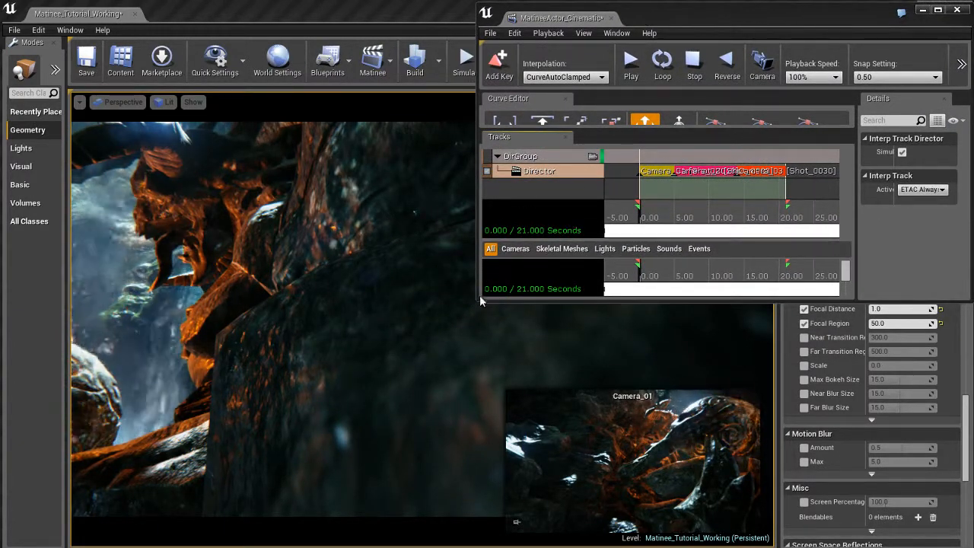
pyautogui.moveTo(479, 303); pyautogui.dragTo(563, 335)
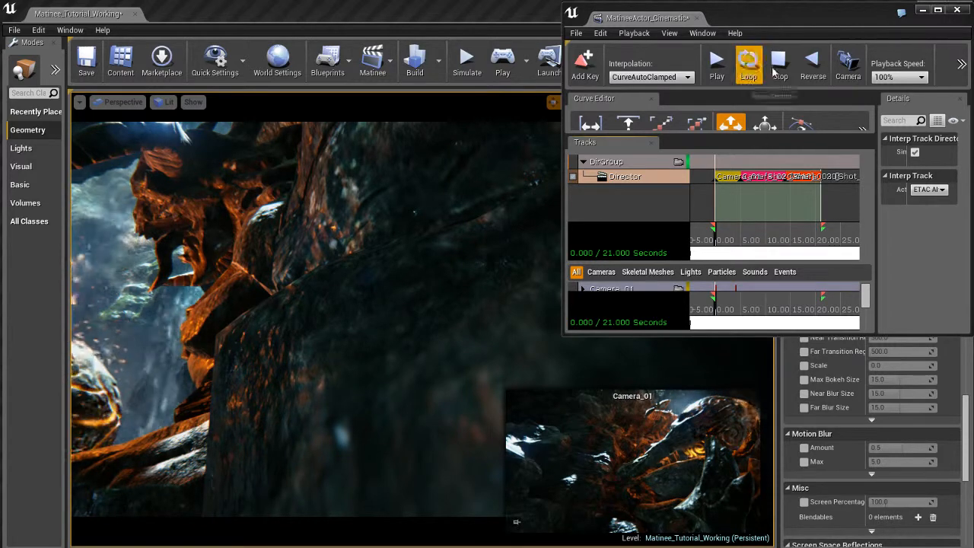
pyautogui.click(713, 70)
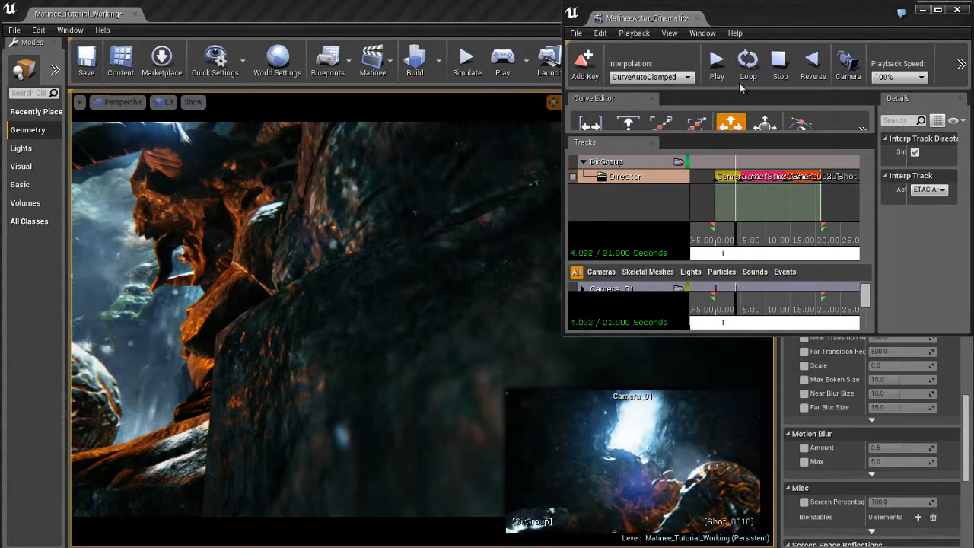
pyautogui.click(778, 63)
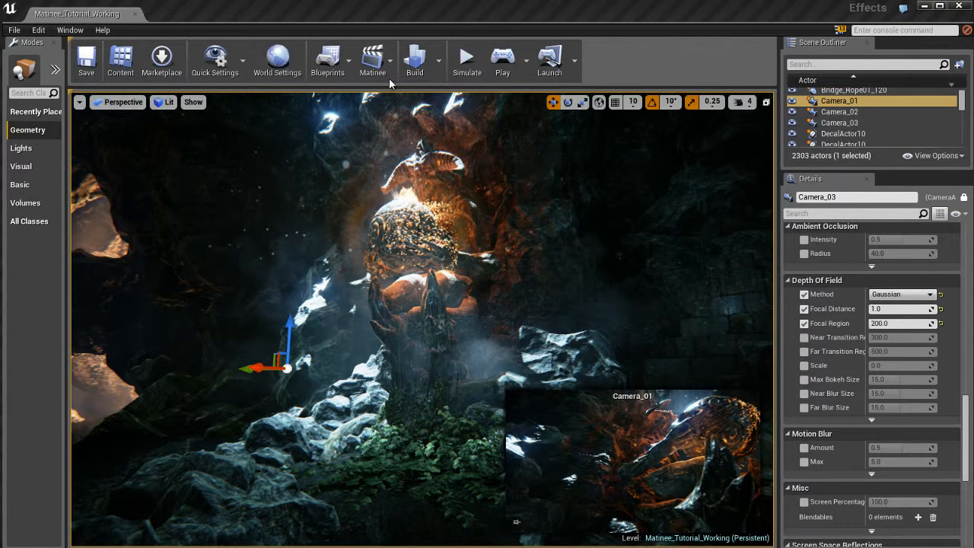
# Reopen MatineeActor_Cinematic, dock it beside the level tab, and fit the whole sequence in the timeline.
pyautogui.click(373, 60)
pyautogui.click(428, 139)
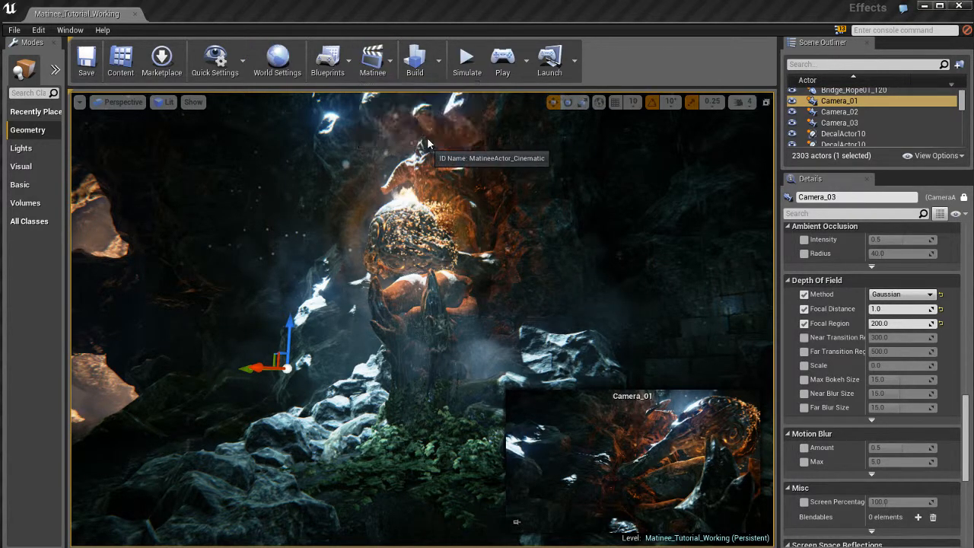
pyautogui.moveTo(169, 66); pyautogui.dragTo(234, 20)
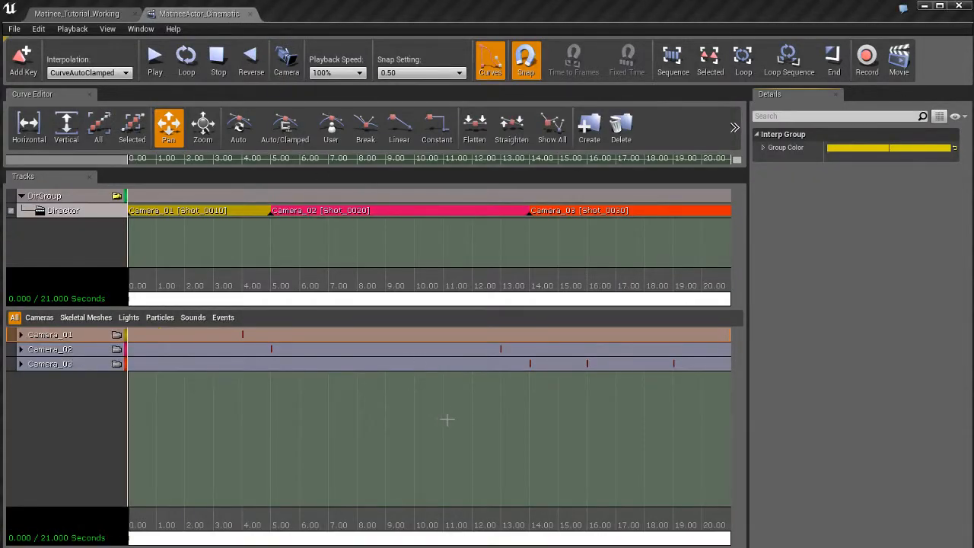
pyautogui.scroll(-5, 443, 418)
pyautogui.scroll(2, 444, 418)
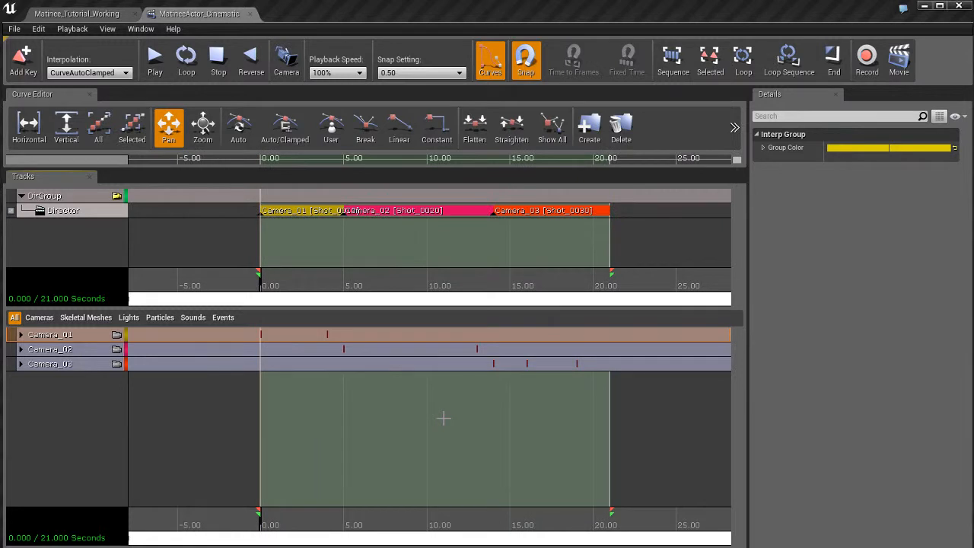
pyautogui.scroll(2, 443, 418)
# Select DirGroup and detach the Matinee editor into a floating window away from the viewport.
pyautogui.click(39, 198)
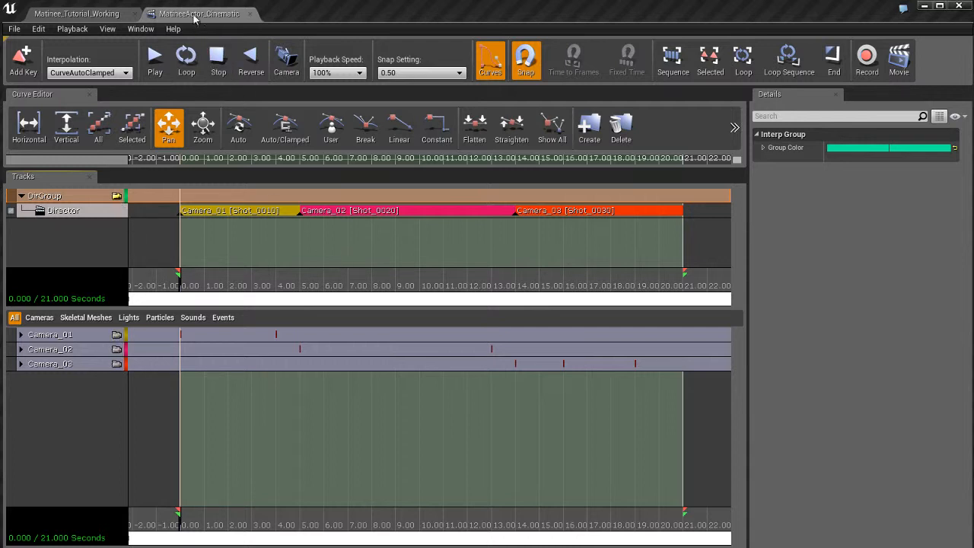
pyautogui.moveTo(199, 14); pyautogui.dragTo(356, 82)
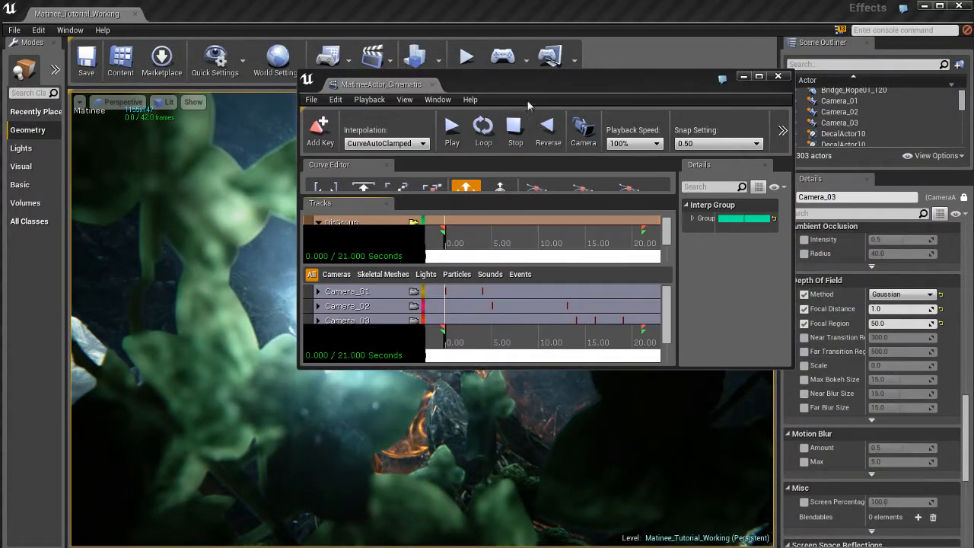
pyautogui.moveTo(521, 84); pyautogui.dragTo(697, 17)
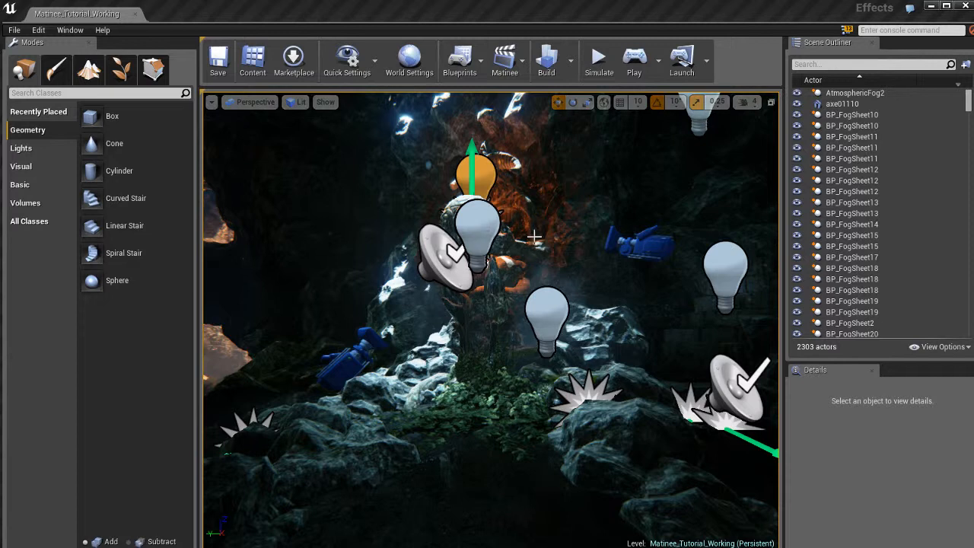
# Open MatineeActor_Cinematic for editing, dock it beside the level tab, and show the full sequence in the timeline.
pyautogui.click(508, 66)
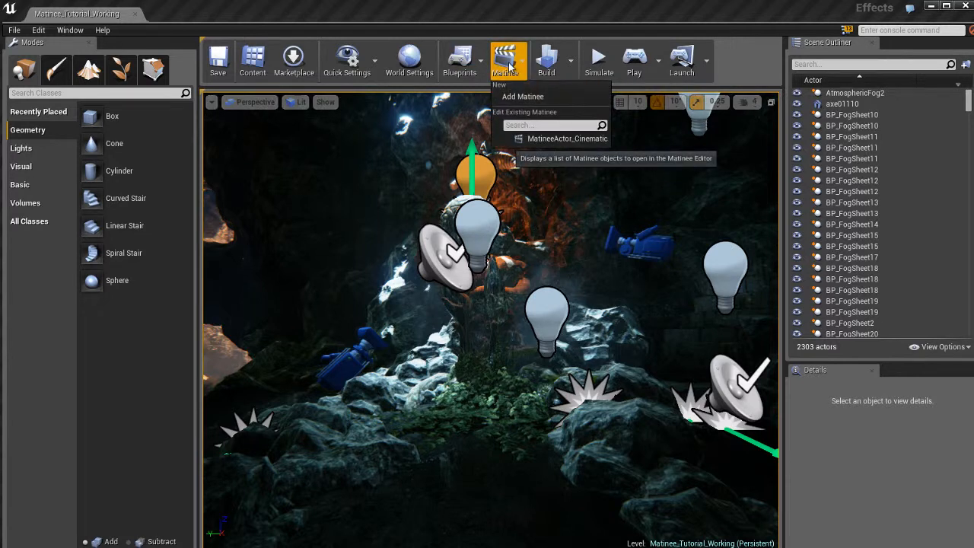
pyautogui.click(545, 139)
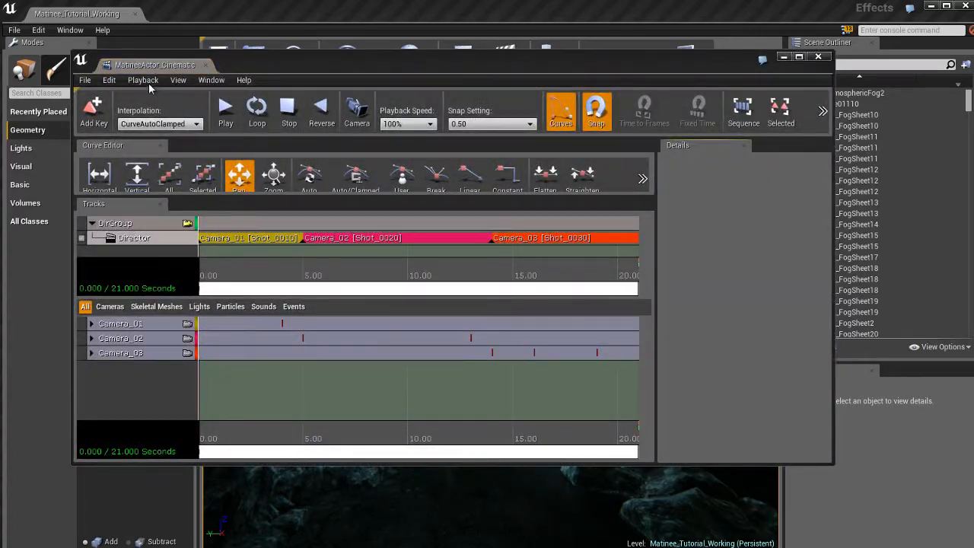
pyautogui.moveTo(166, 66); pyautogui.dragTo(230, 18)
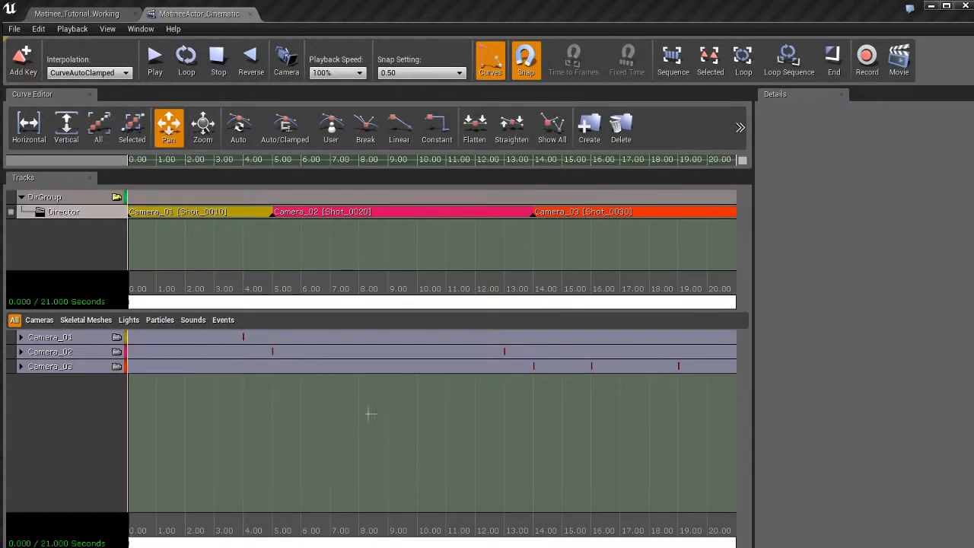
pyautogui.scroll(-3, 362, 407)
# Set the playback position to 0.00 seconds and toggle DirGroup's camera view lock.
pyautogui.click(225, 285)
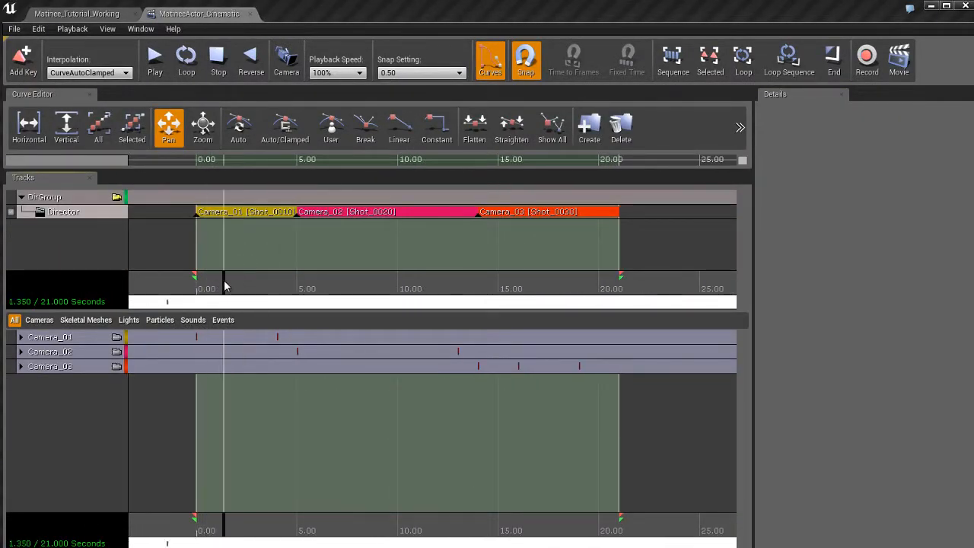
pyautogui.moveTo(224, 285); pyautogui.dragTo(181, 288)
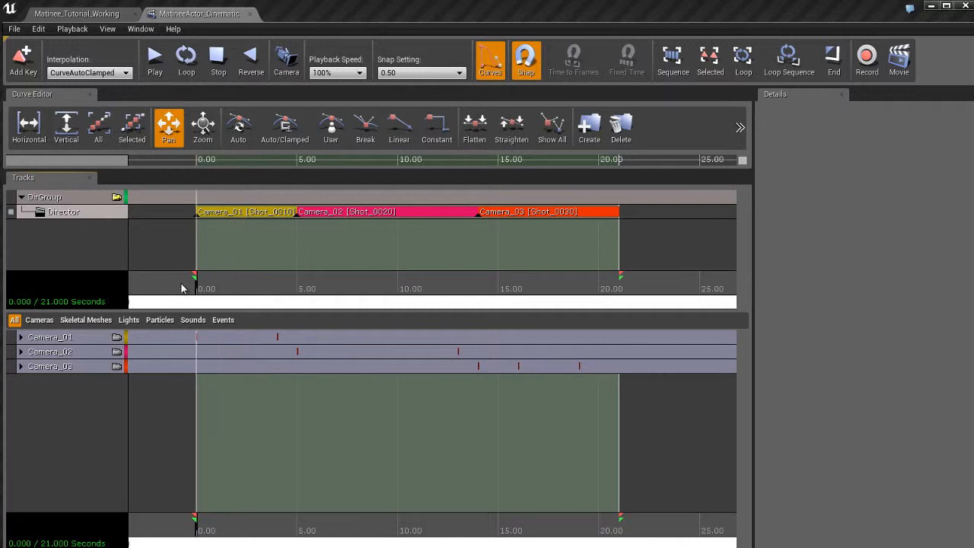
pyautogui.click(117, 198)
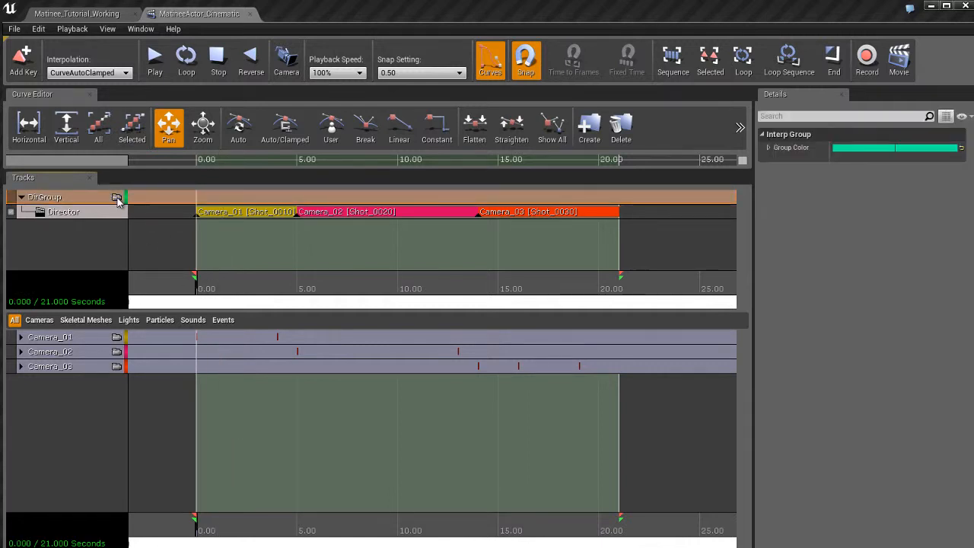
# Detach the Matinee editor and shrink its window at the viewport's upper corner, with DirGroup's camera view locked.
pyautogui.moveTo(199, 14); pyautogui.dragTo(320, 84)
pyautogui.moveTo(424, 173); pyautogui.dragTo(639, 102)
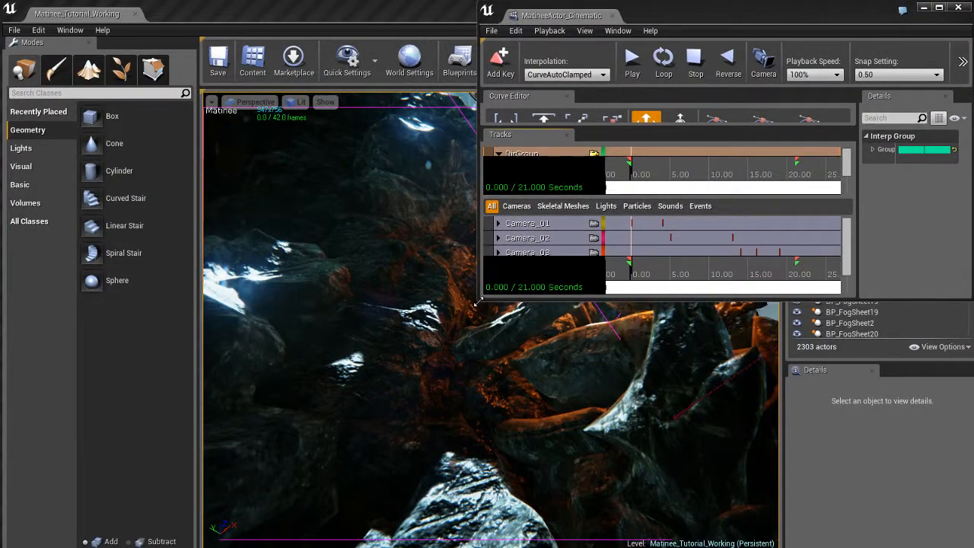
pyautogui.moveTo(479, 335); pyautogui.dragTo(647, 344)
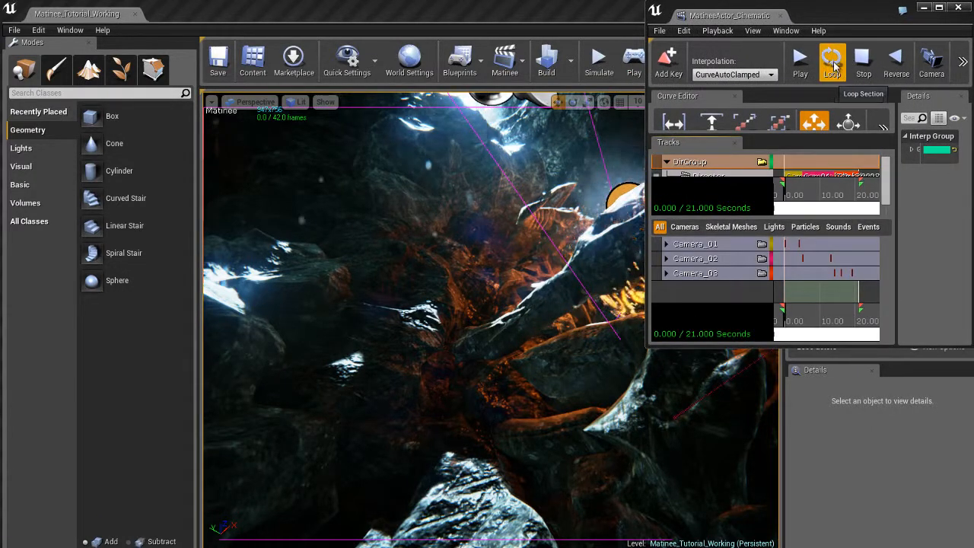
# Switch the viewport to game view to hide the editor icons, play the cinematic to its end, and stop it.
pyautogui.rightClick(478, 280)
pyautogui.press('g')
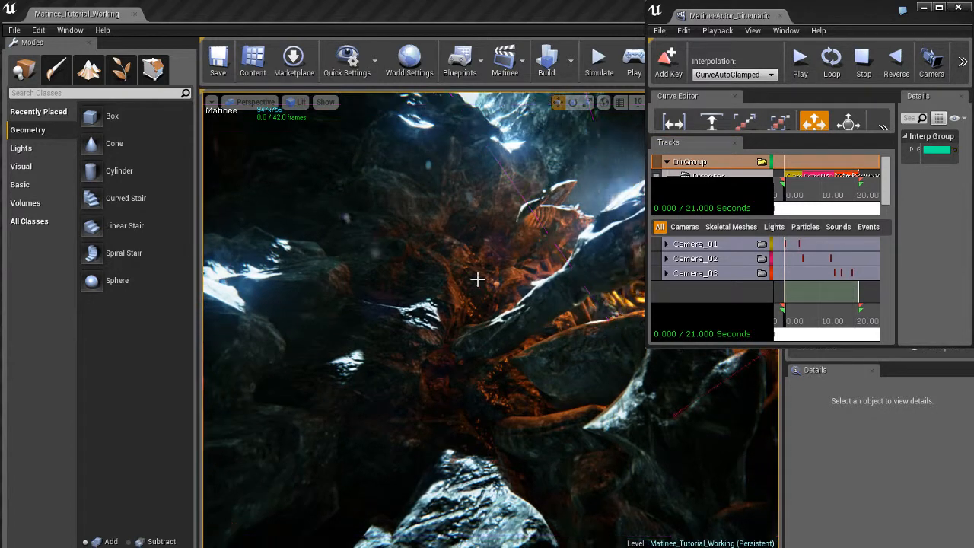
pyautogui.click(801, 67)
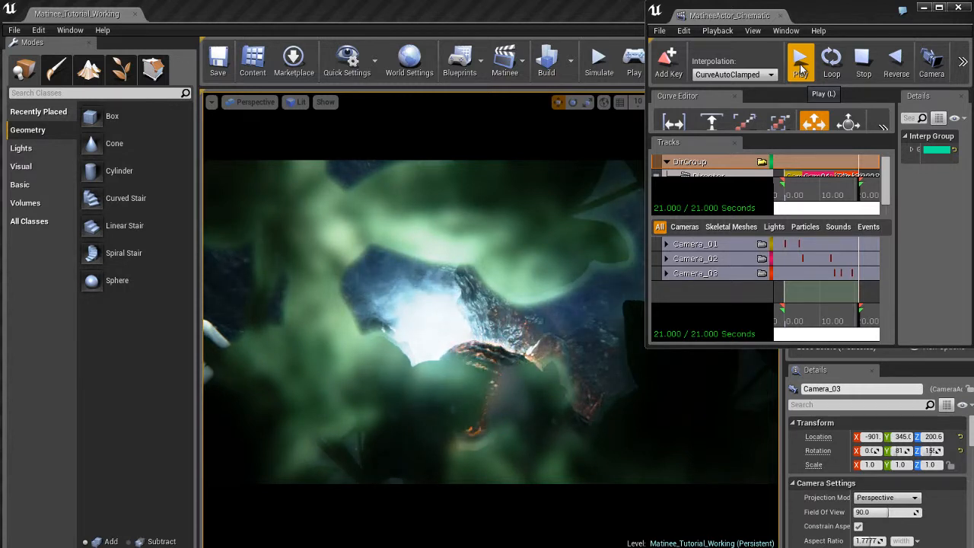
pyautogui.click(863, 67)
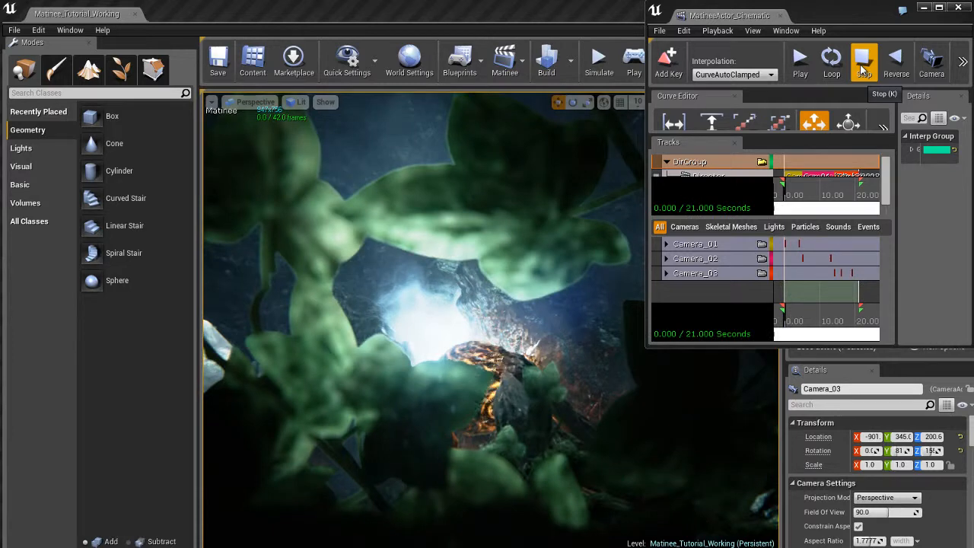
# Dock the Matinee editor back beside the level tab and bring the Matinee_Tutorial_Working level forward.
pyautogui.doubleClick(742, 21)
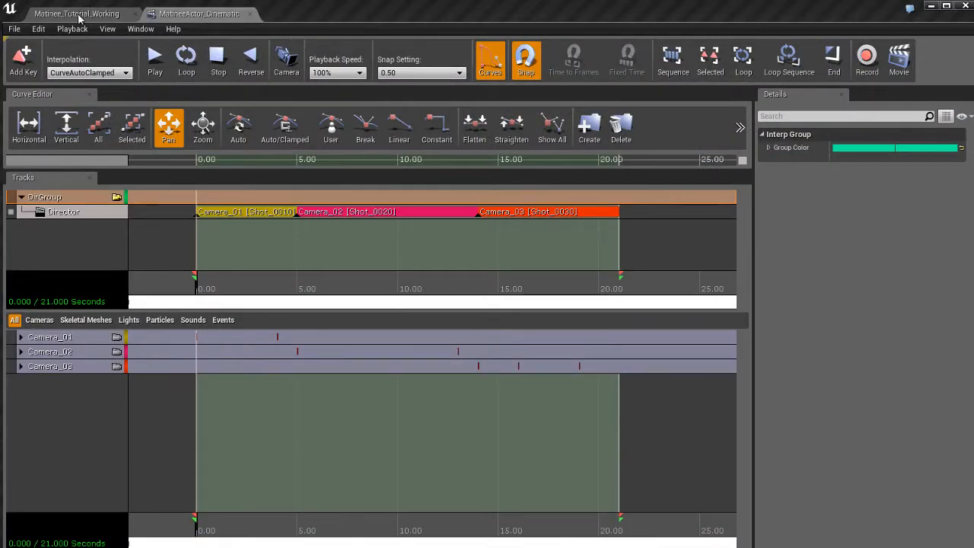
pyautogui.click(79, 17)
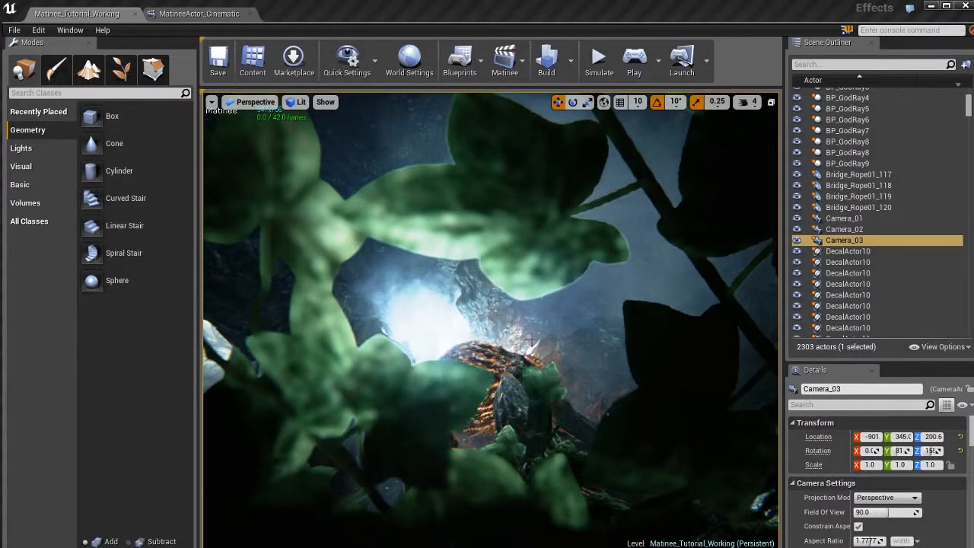